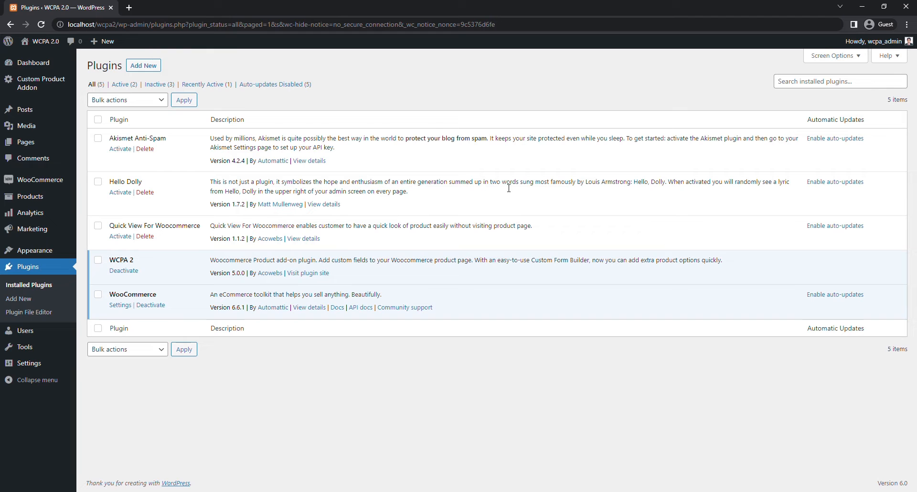
- Search the directory of new plugins for "acowebs offload media"
left_click(143, 66)
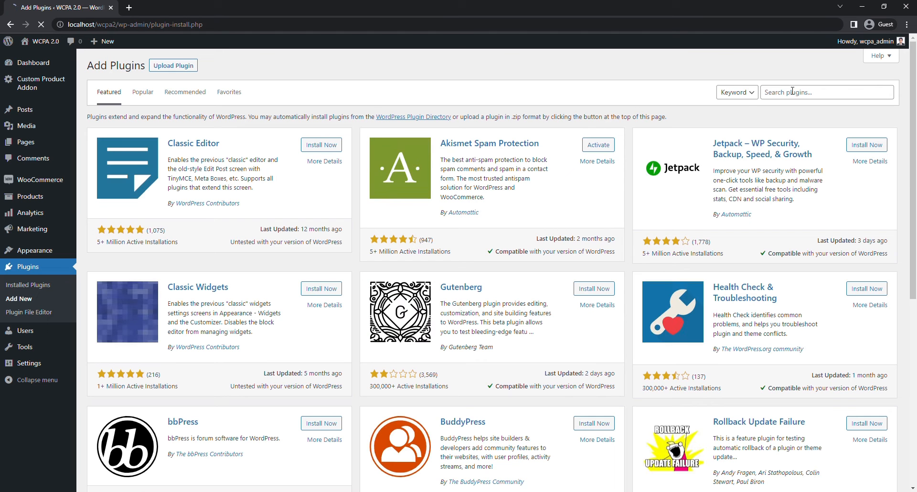
left_click(781, 97)
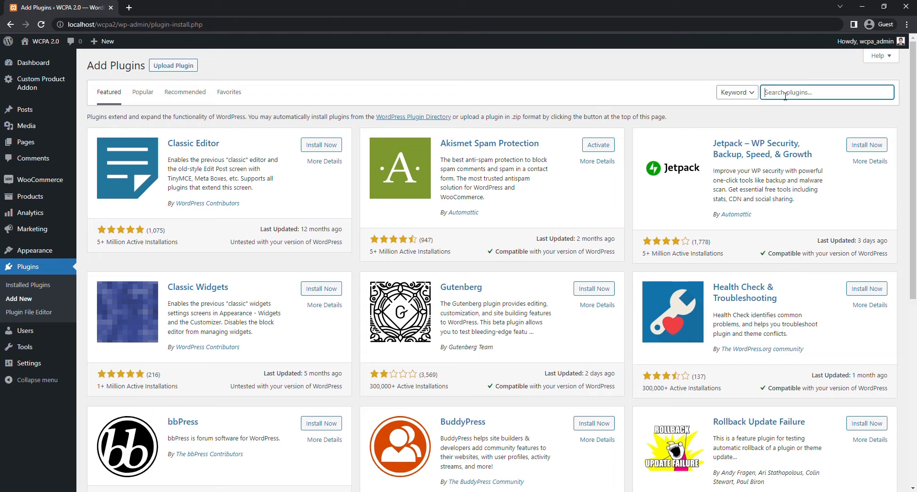
type("acowebs offload media")
key("Return")
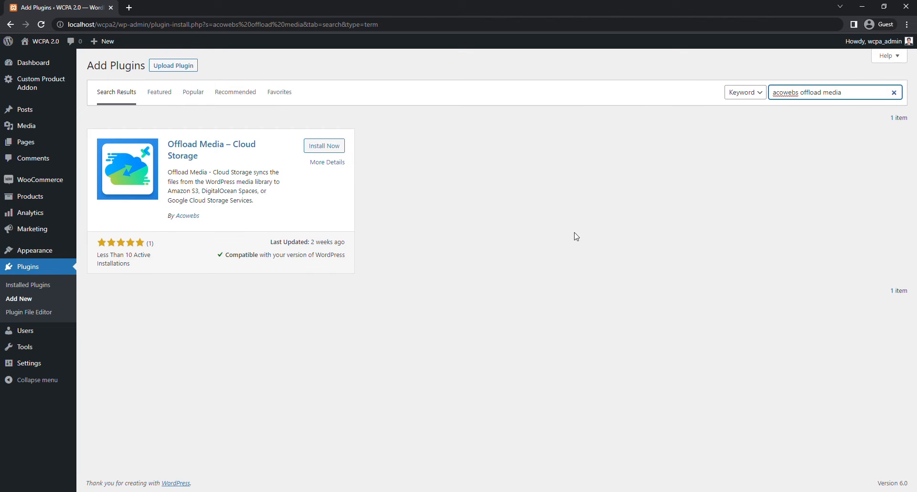
- Install and activate the Offload Media – Cloud Storage plugin and continue past its welcome screen
left_click(327, 147)
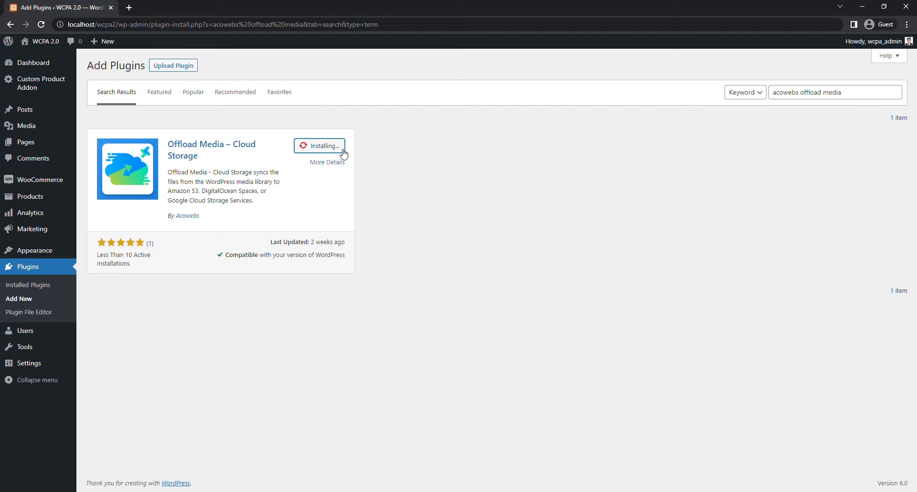
left_click(328, 150)
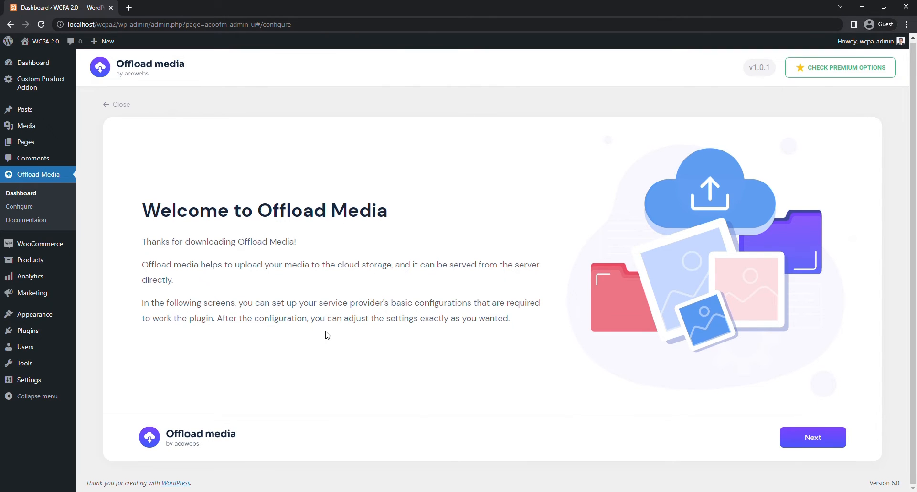
left_click(821, 435)
- Look through the service provider choices and the getting-started pages for Amazon S3, Google Cloud and Digital Ocean
left_click(417, 255)
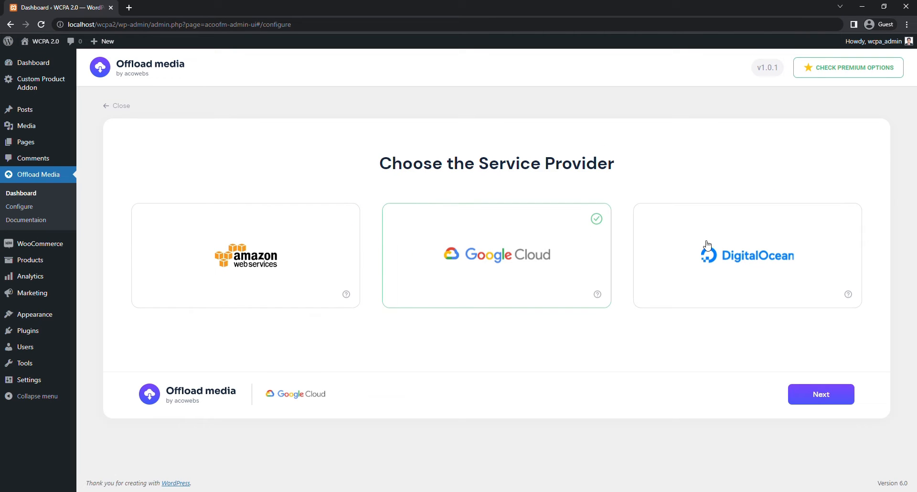
left_click(685, 281)
left_click(231, 282)
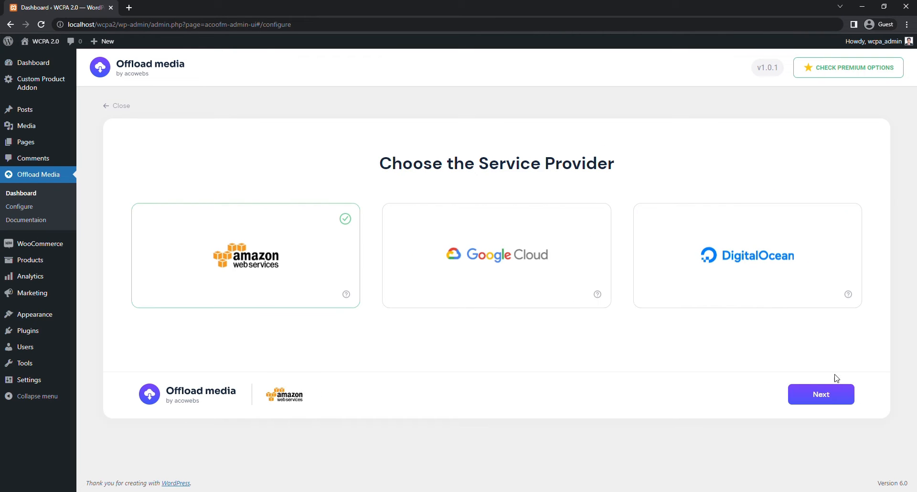
left_click(821, 394)
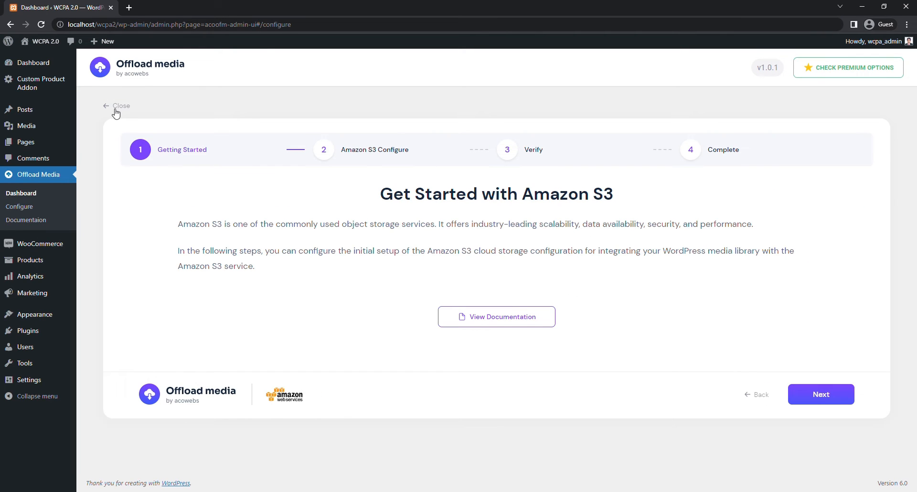
left_click(756, 394)
left_click(496, 254)
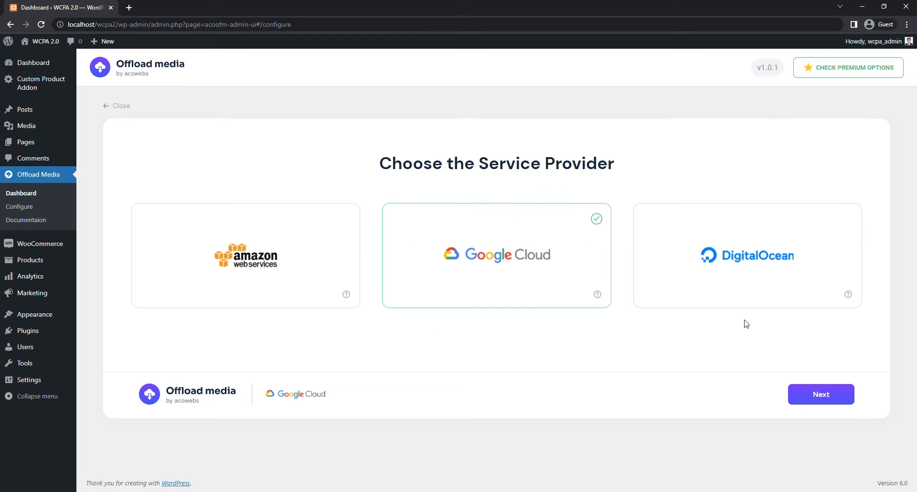
left_click(843, 392)
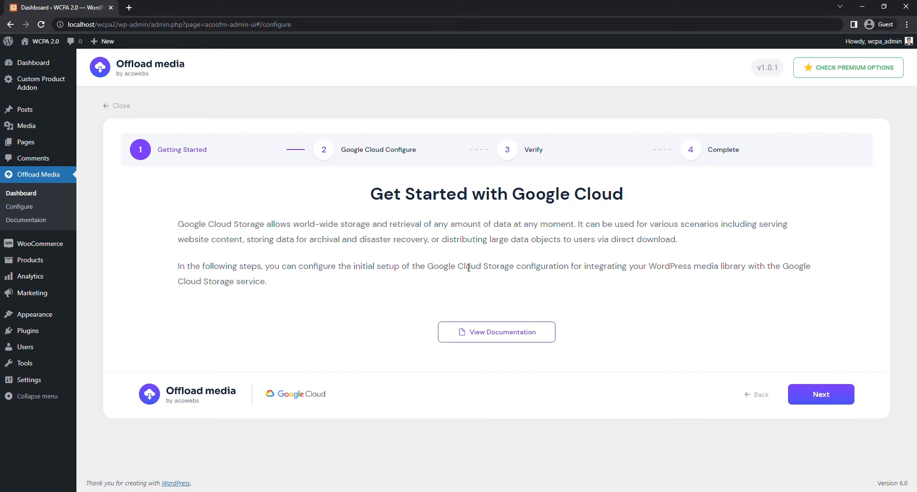
left_click(756, 394)
left_click(764, 291)
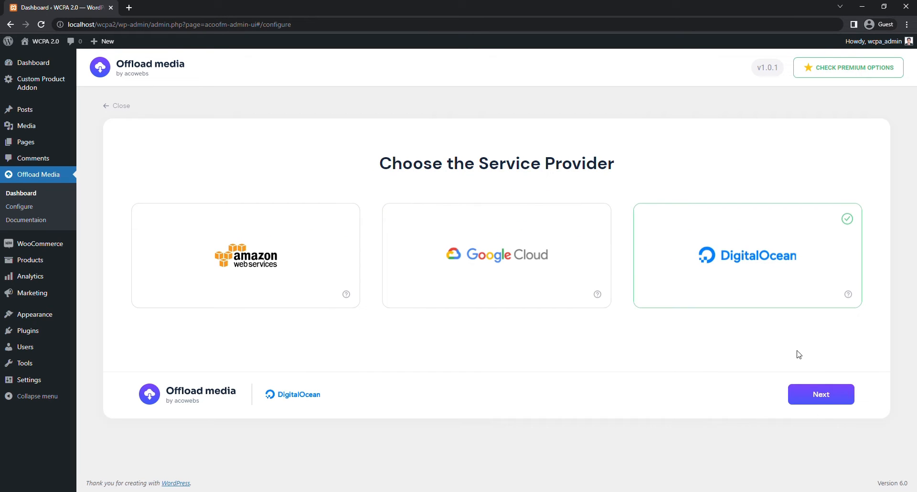
left_click(813, 396)
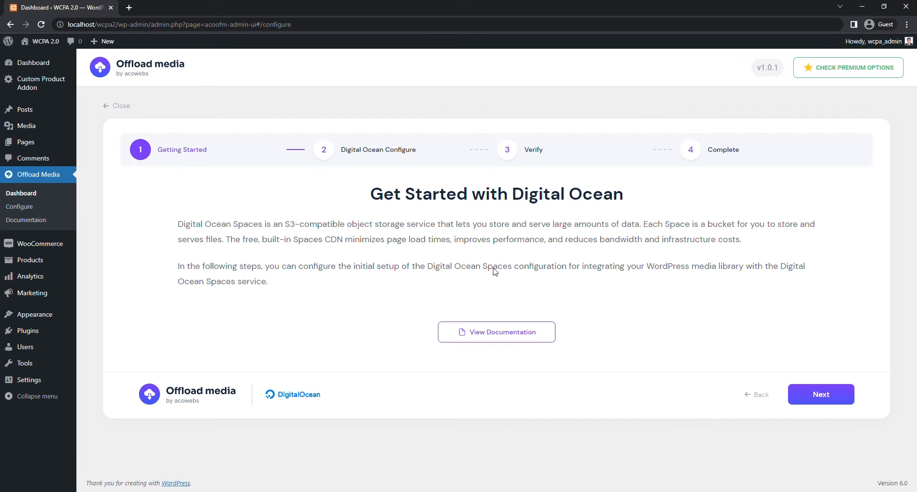
left_click(757, 394)
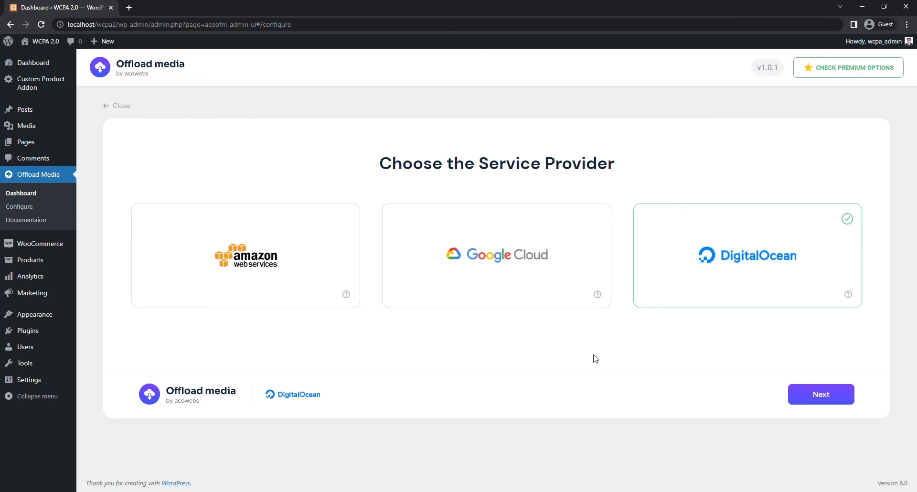
- Choose Amazon Web Services as the service provider and continue to its getting-started page
left_click(204, 290)
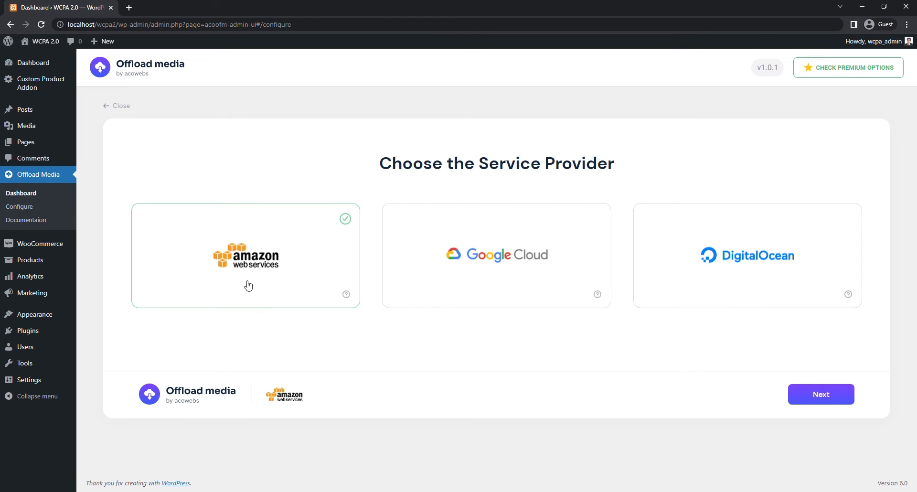
left_click(816, 400)
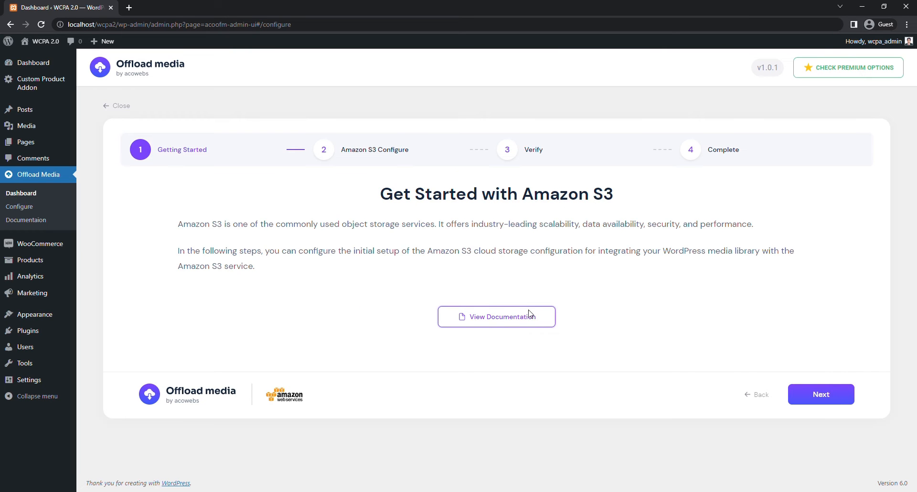
- Examine the Amazon Web Services quick start documentation, including the IAM user permission instructions, and return to the plugin setup
left_click(475, 316)
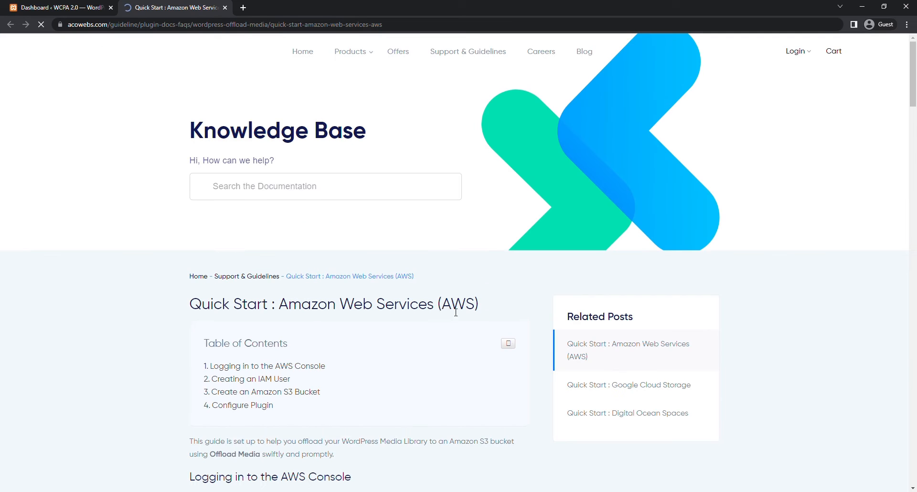
scroll(269, 278, "down", 2)
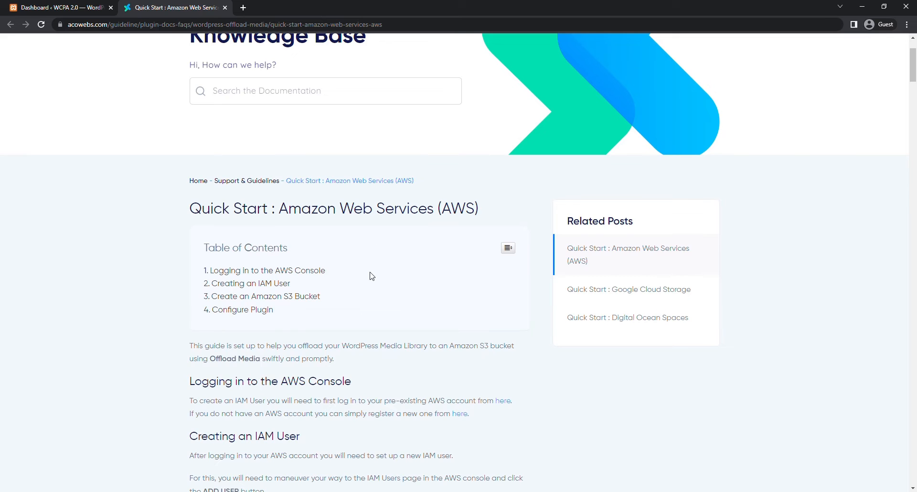
scroll(372, 276, "down", 10)
scroll(351, 311, "down", 4)
scroll(389, 289, "down", 5)
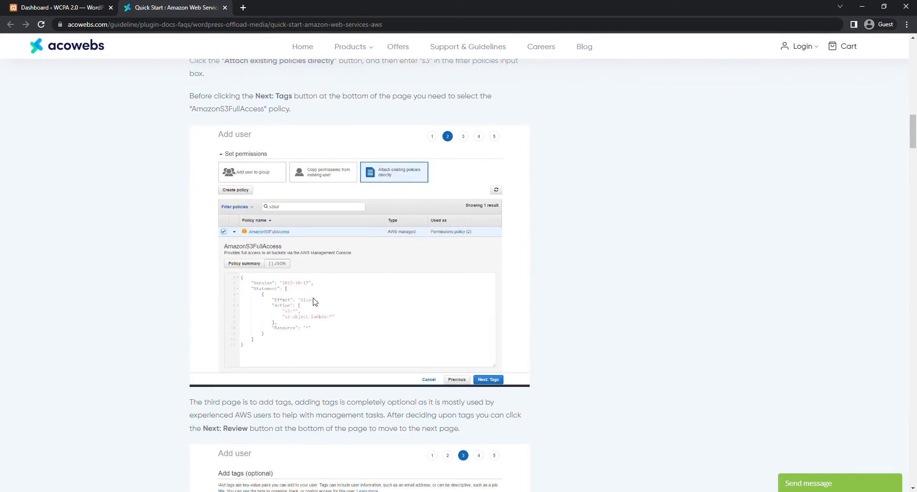
scroll(315, 301, "up", 20)
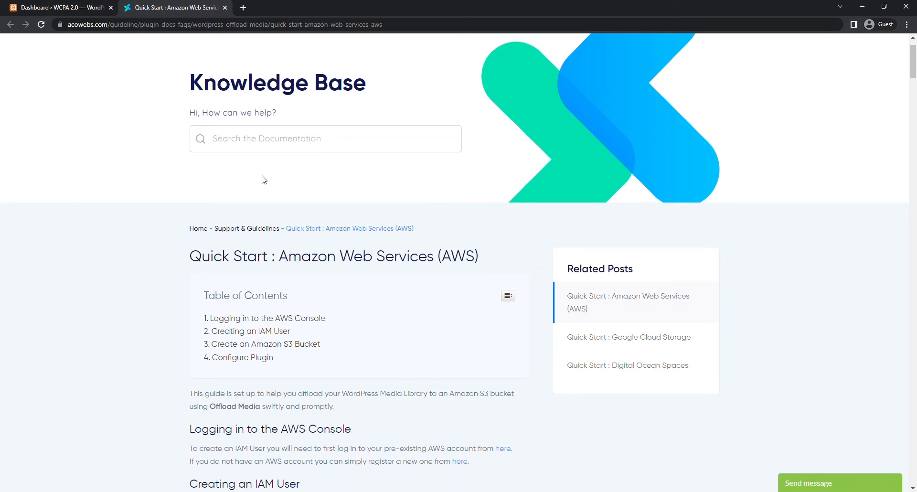
left_click(92, 10)
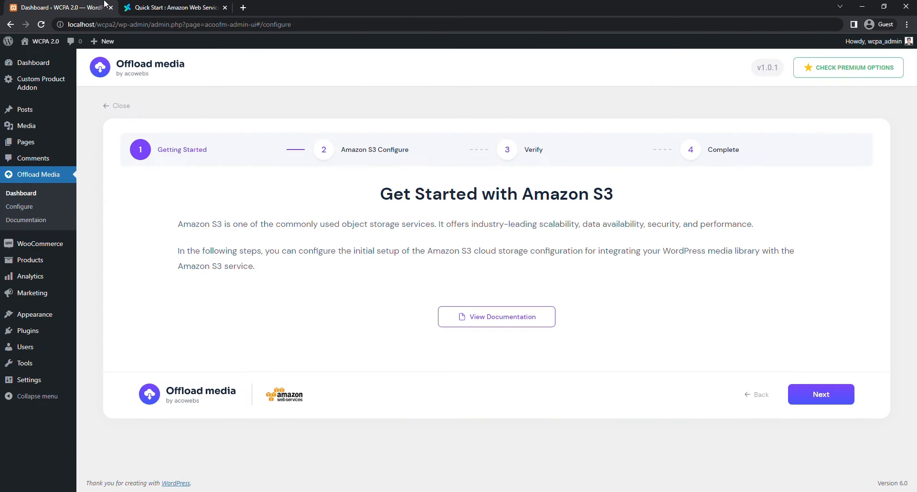
- Fill in the Amazon S3 settings with the access key, secret key and bucket name, and set the region to Asia Pacific (Mumbai)
left_click(833, 404)
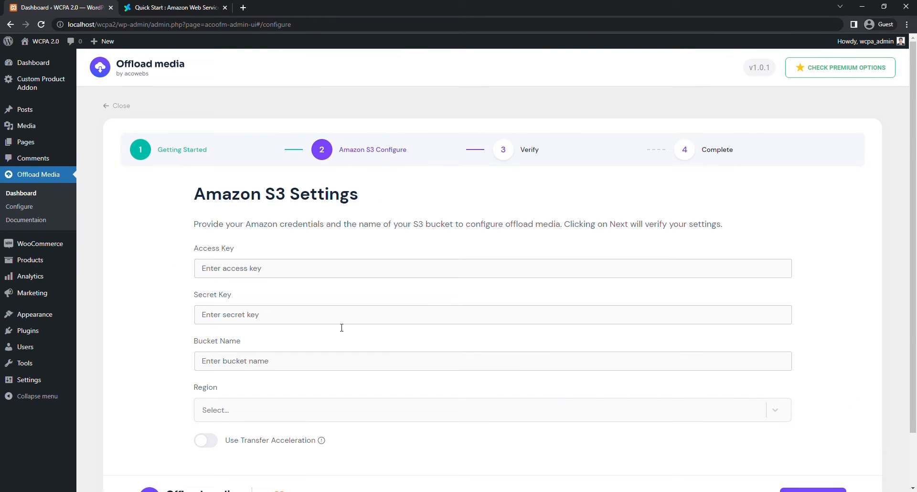
scroll(321, 306, "down", 1)
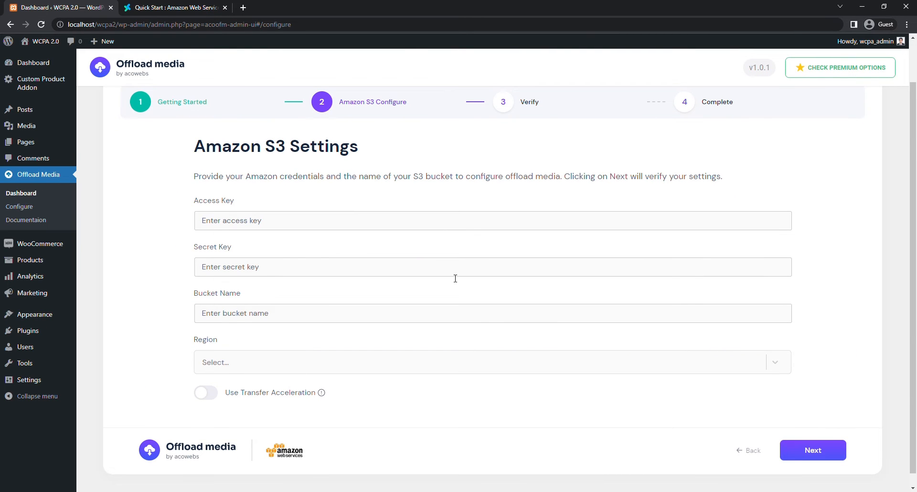
left_click(242, 230)
left_click(264, 265)
left_click(262, 316)
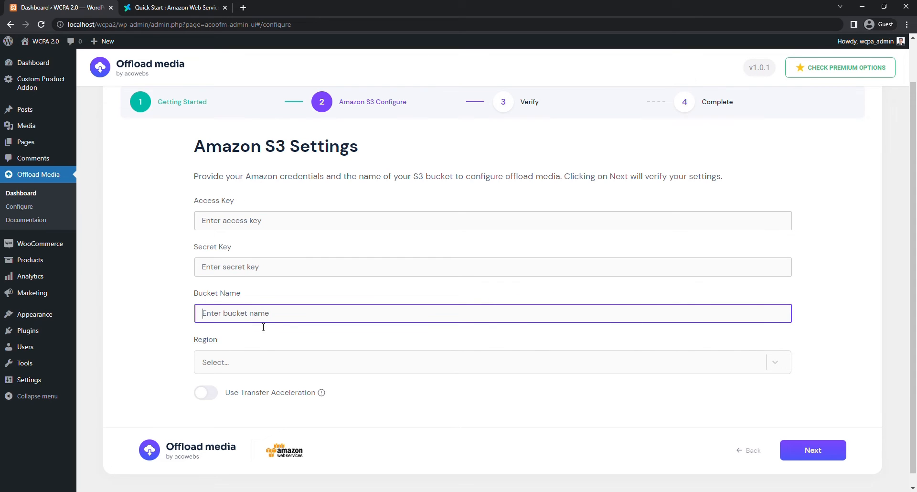
left_click(250, 358)
left_click(133, 277)
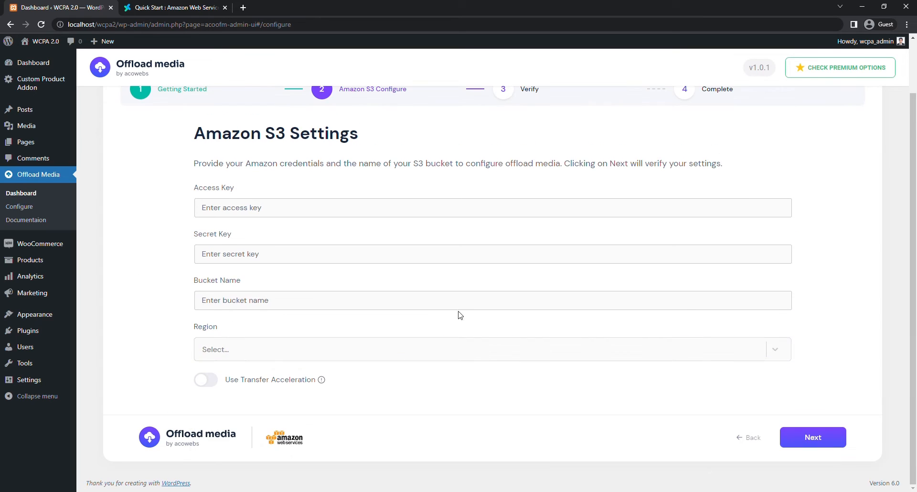
scroll(405, 202, "up", 1)
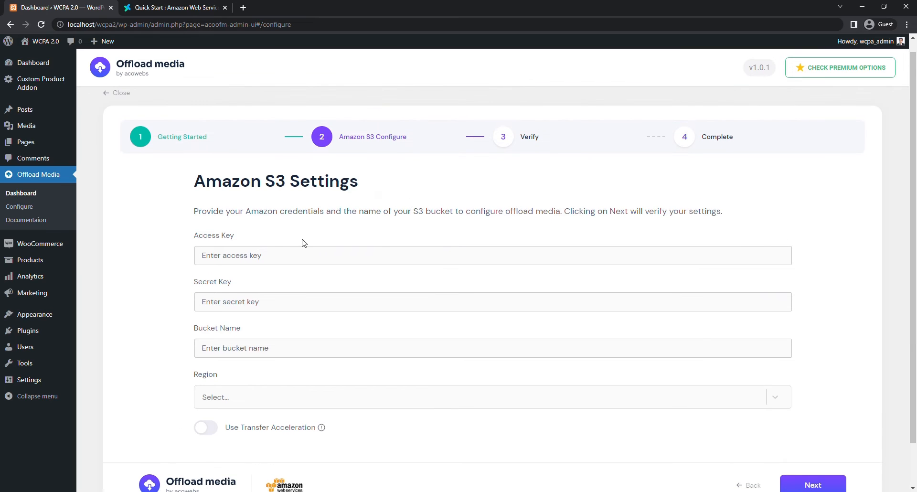
scroll(818, 480, "down", 1)
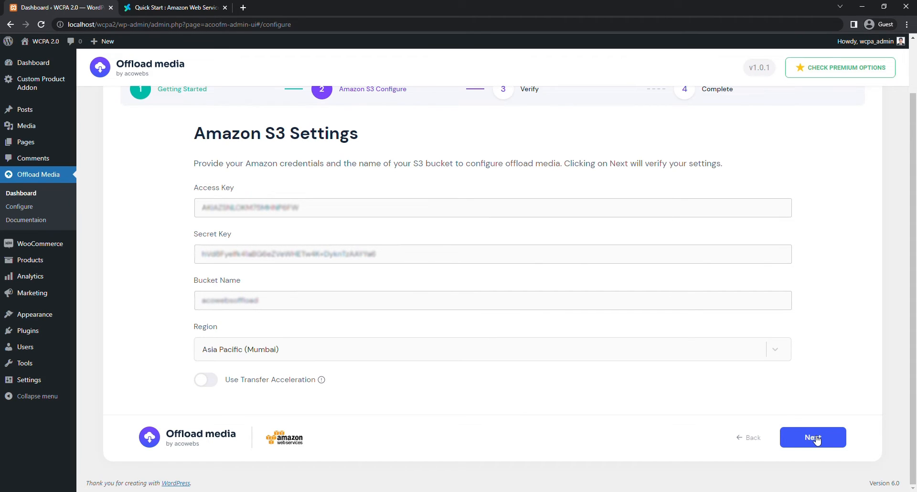
- Submit the Amazon S3 settings for verification and finish the setup at the Offload Media dashboard
left_click(814, 438)
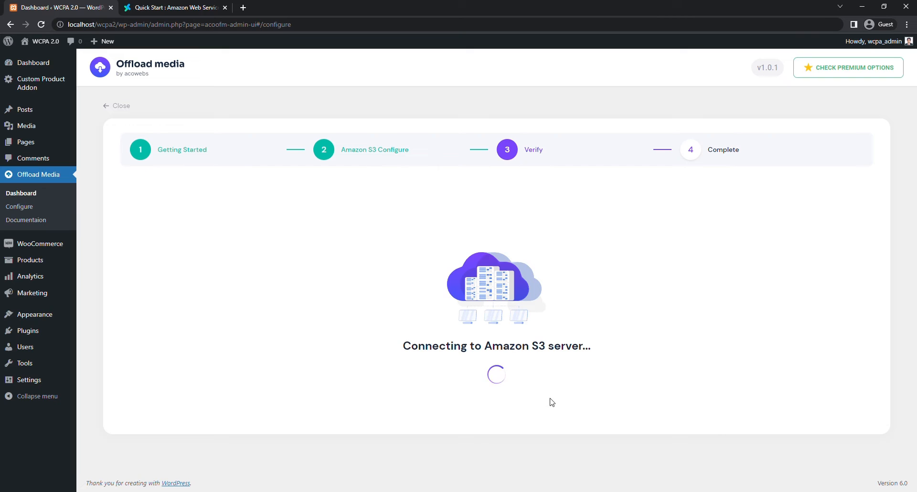
left_click(510, 418)
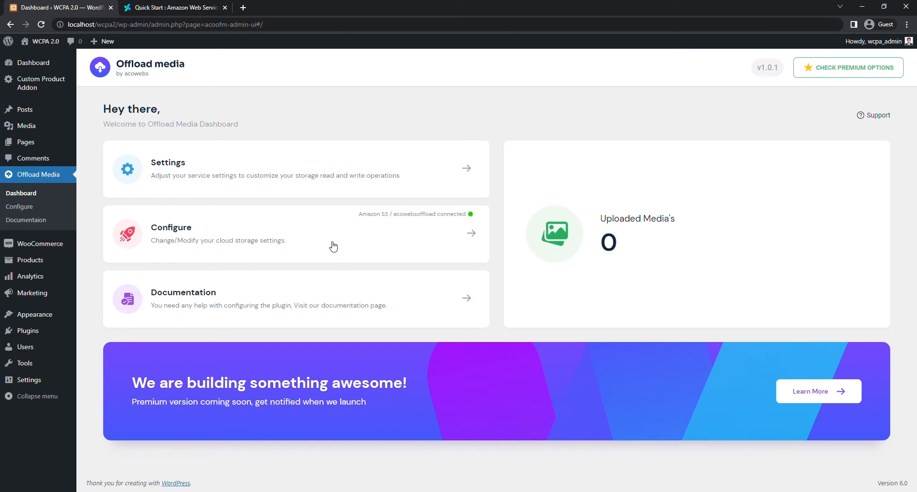
- Upload the forest.webp image and a photo of a laptop on a dark desk to the media library
left_click(56, 131)
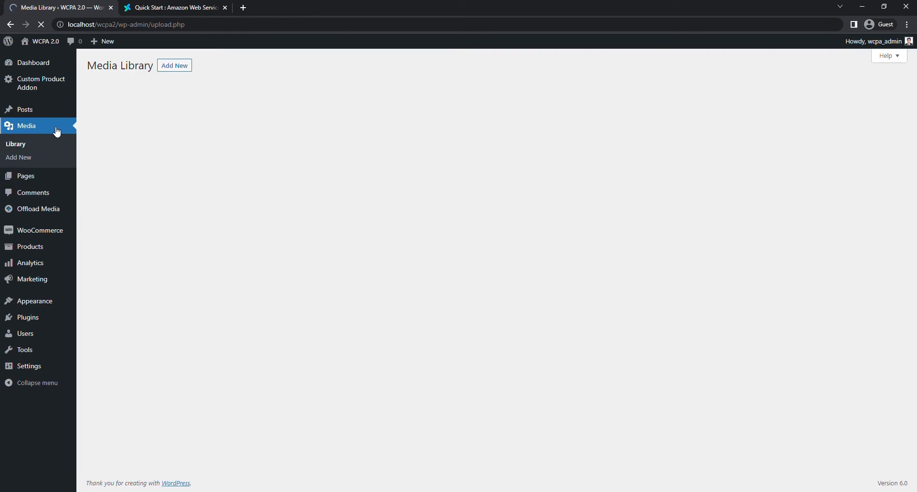
left_click(185, 72)
left_click(477, 139)
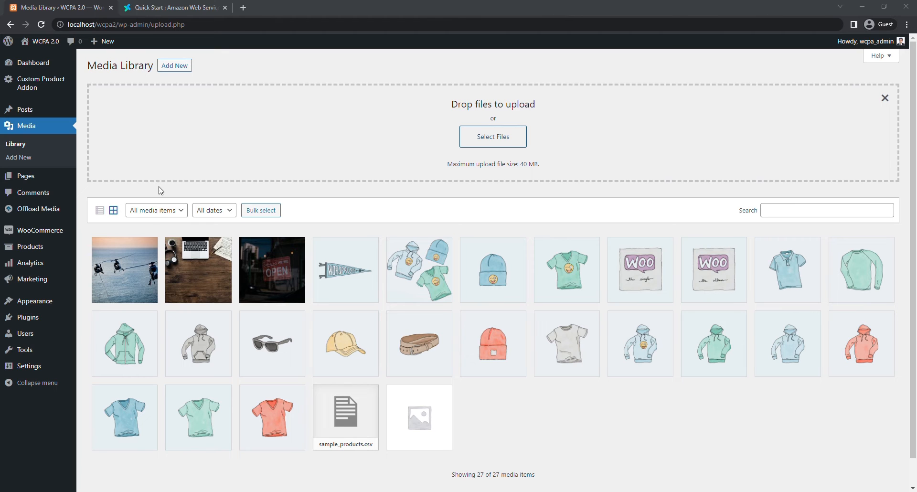
left_click(378, 243)
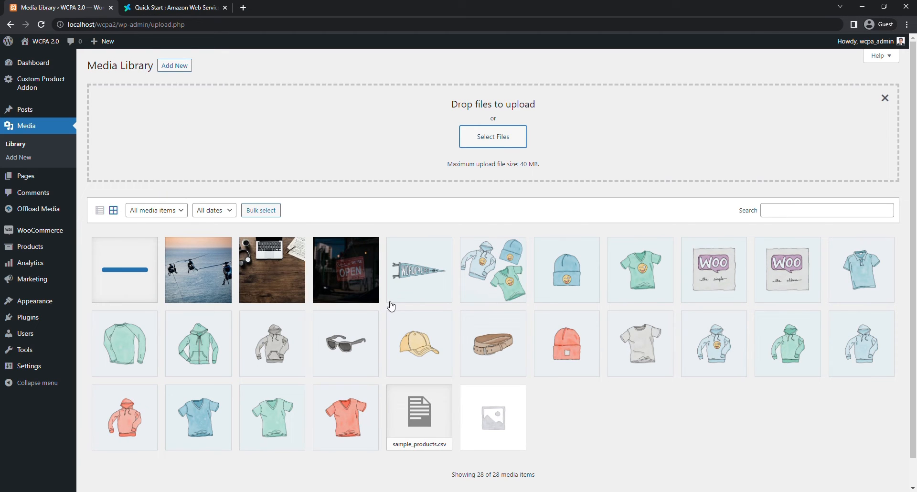
left_click(497, 138)
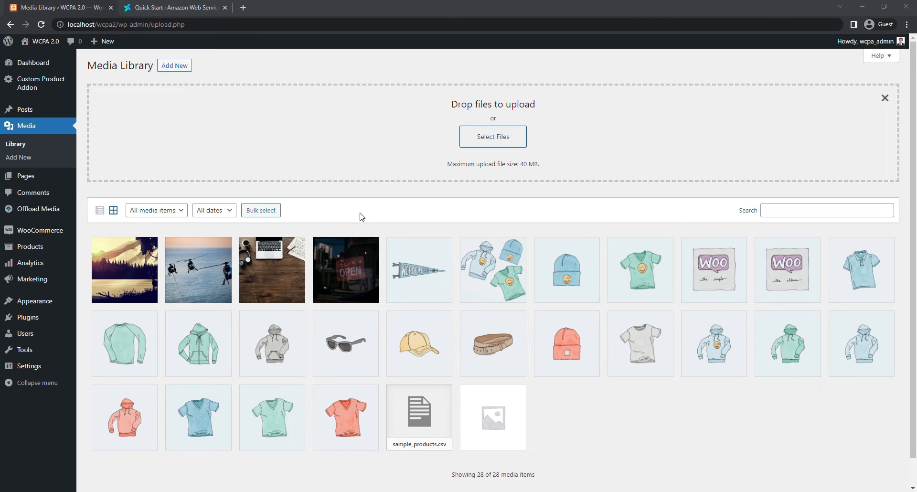
left_click(381, 246)
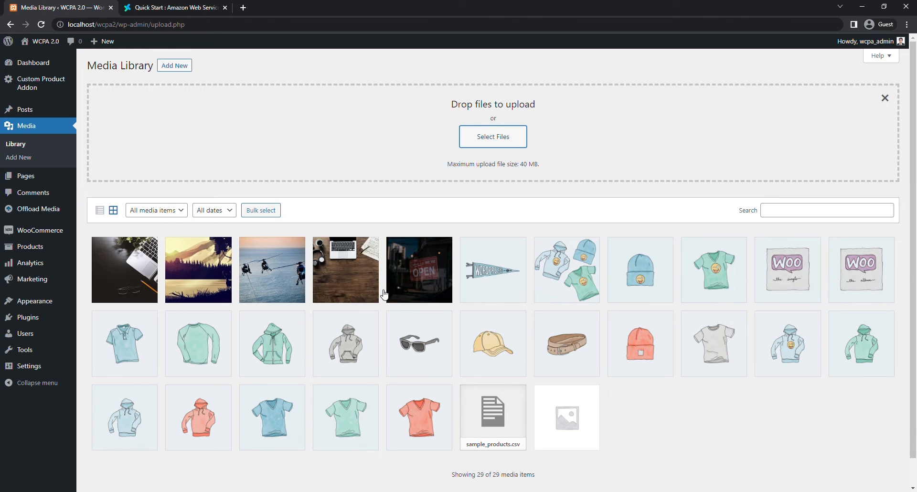
- Open the attachment details of the forest image and copy its file URL to the clipboard
left_click(181, 273)
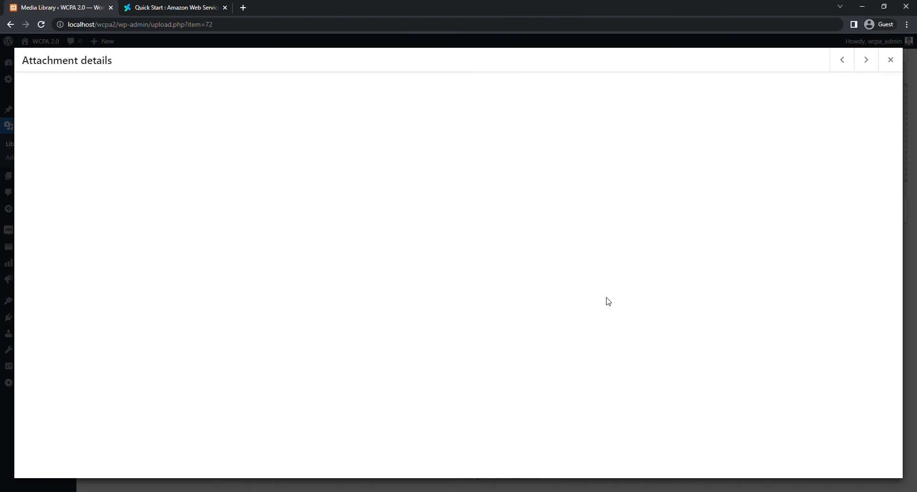
left_click_drag(819, 321, 688, 315)
left_click(897, 316)
left_click(807, 320)
left_click(732, 331)
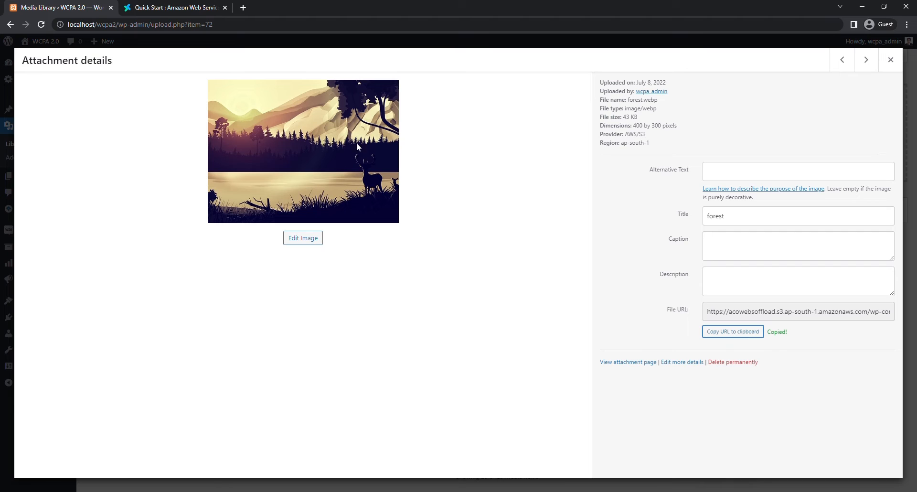
- Load the copied forest image URL in a new browser tab, inspect its address, and close that tab
left_click(248, 7)
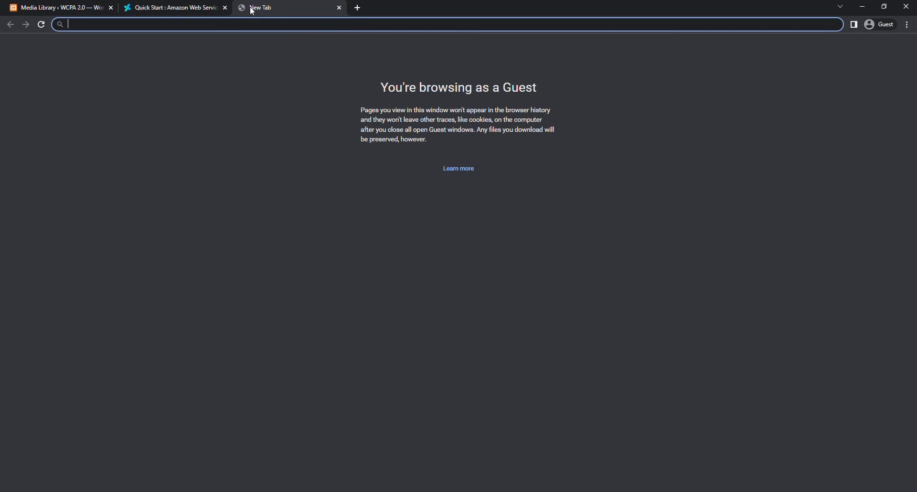
key("ctrl+v")
key("Return")
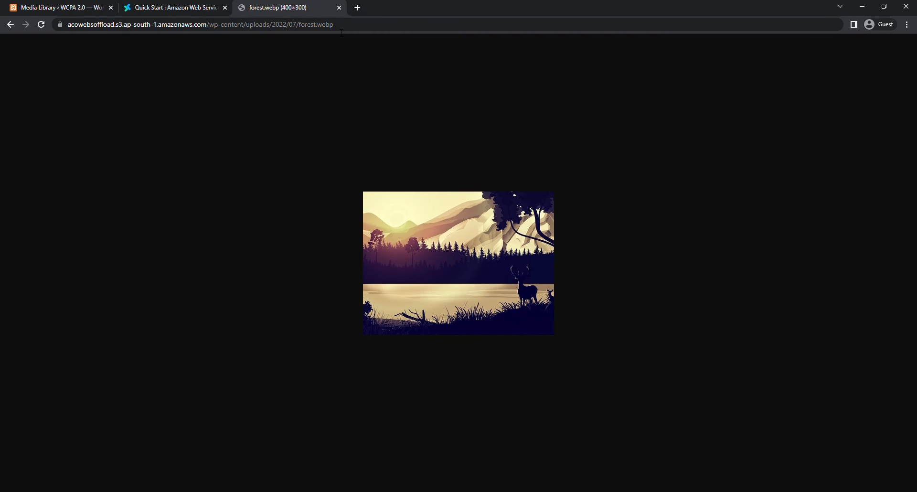
left_click_drag(336, 24, 95, 25)
left_click(208, 135)
left_click(339, 8)
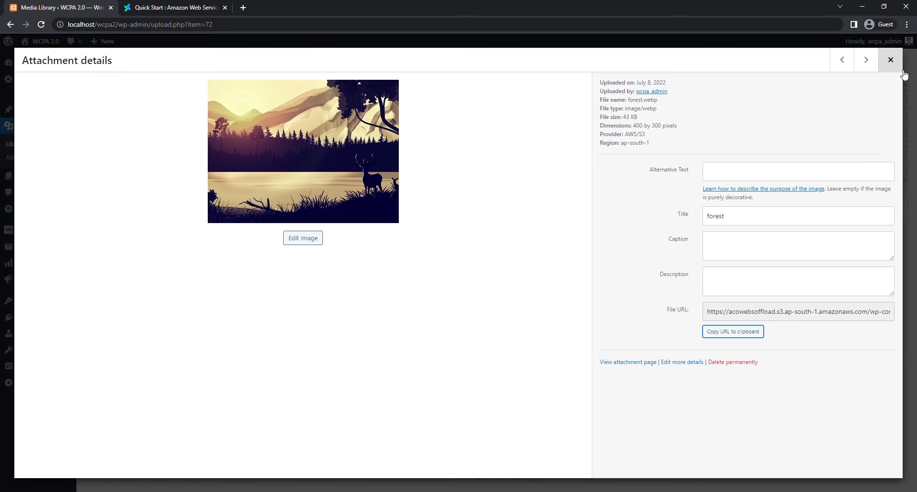
- Switch to the attachment details of the laptop photo image.jpg and copy its file URL to the clipboard
left_click(890, 61)
left_click(128, 271)
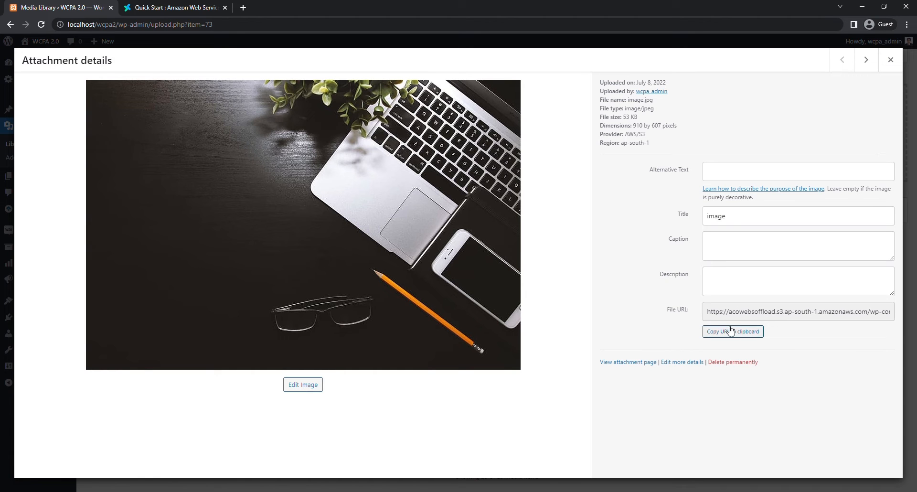
left_click_drag(783, 311, 684, 309)
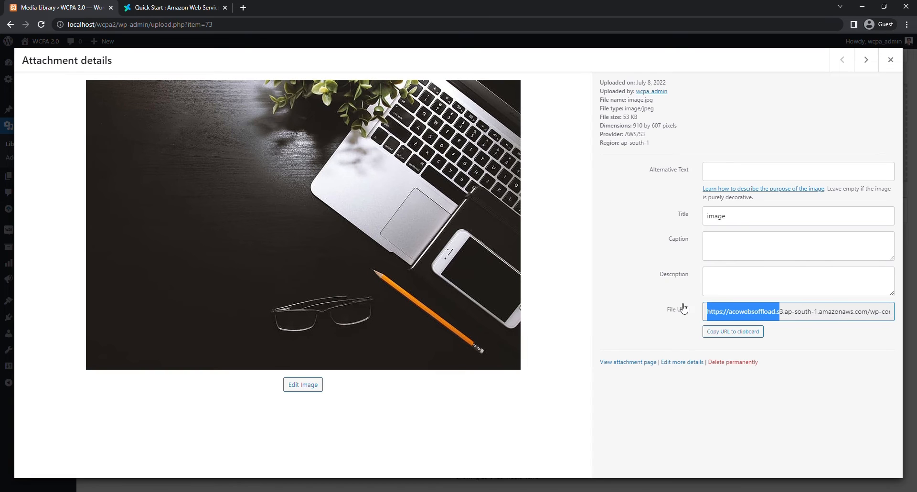
left_click(750, 333)
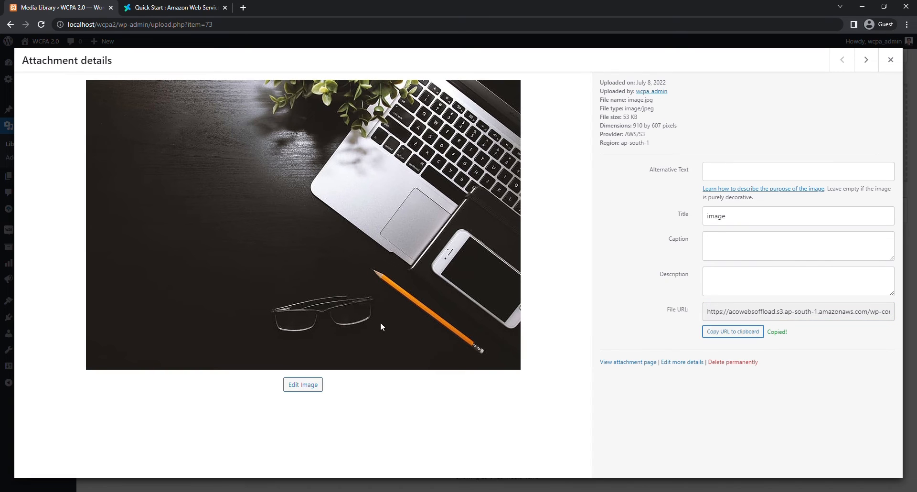
- Load the copied image.jpg URL in a new browser tab, close that tab, and exit the attachment details
left_click(243, 8)
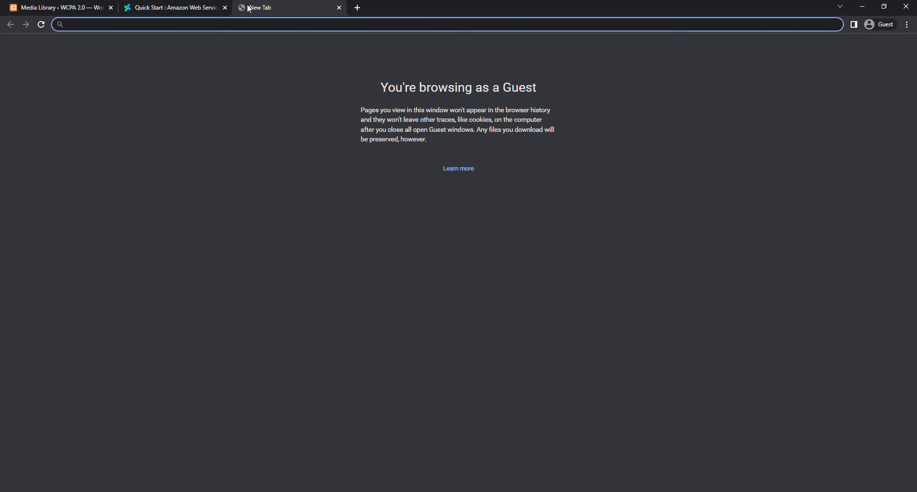
key("ctrl+v")
key("Return")
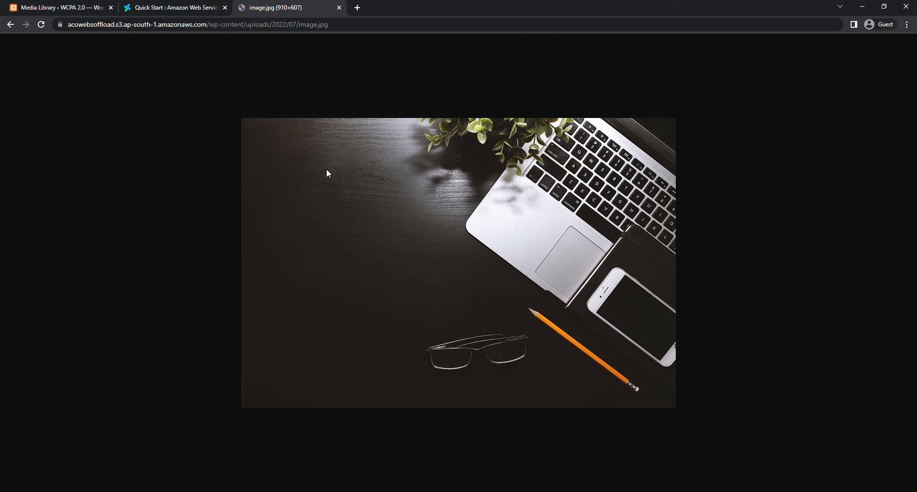
left_click(339, 7)
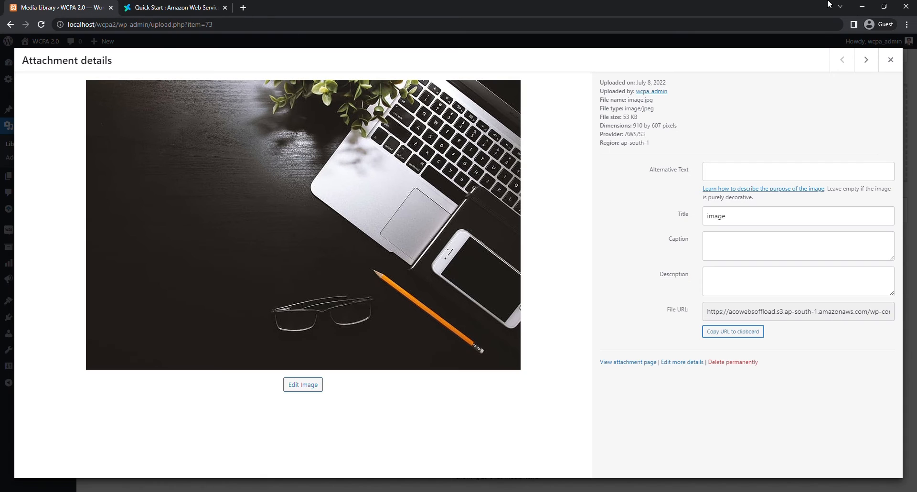
left_click(898, 70)
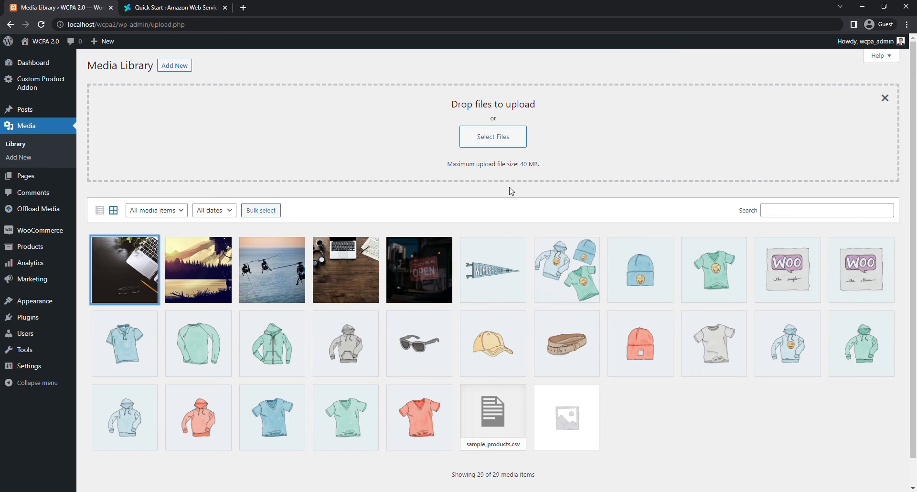
- Open the Offload Media plugin's settings and set the S3 base path to wp-content/s3uploads, keeping Copy files to bucket enabled
left_click(40, 213)
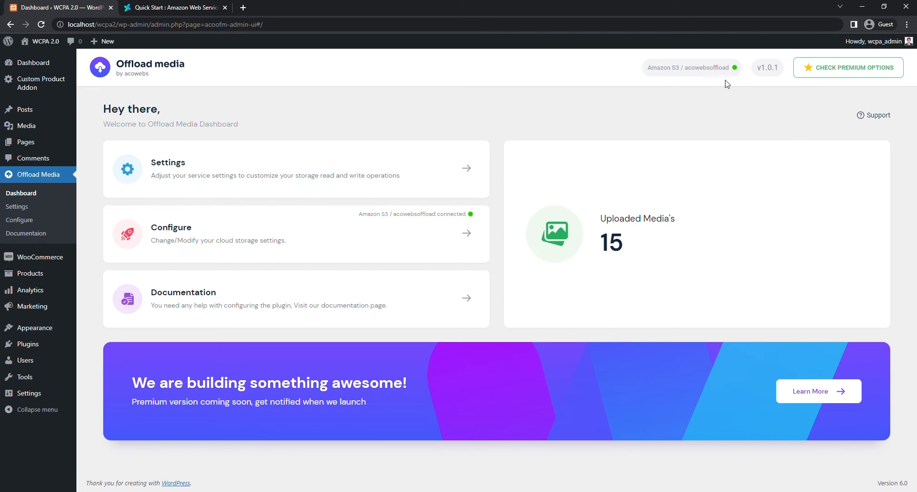
left_click(221, 173)
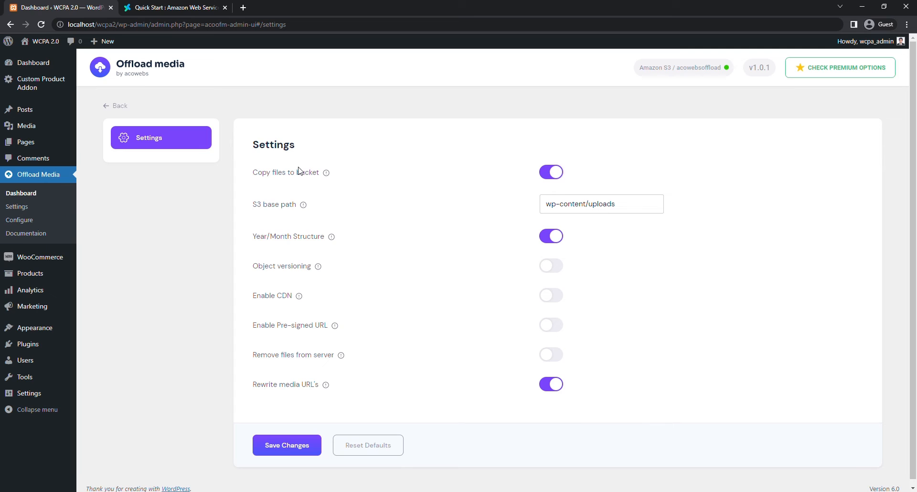
mouse_move(328, 175)
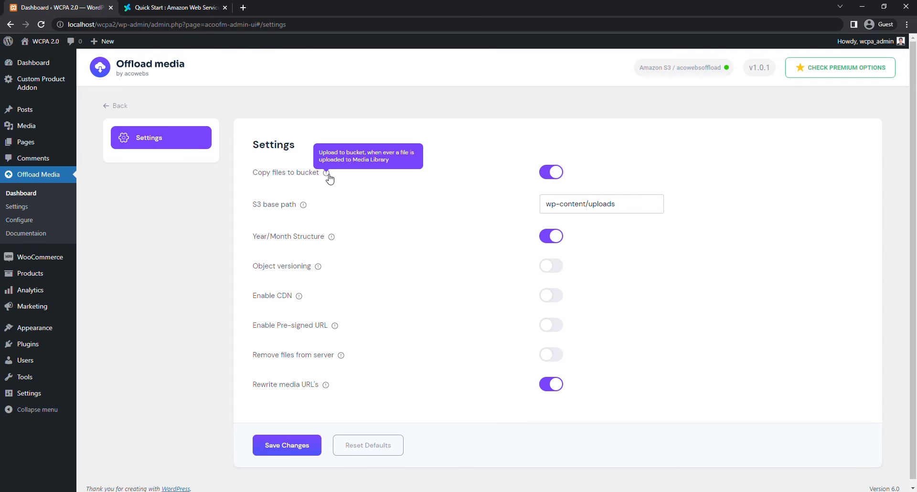
left_click(553, 173)
left_click(559, 177)
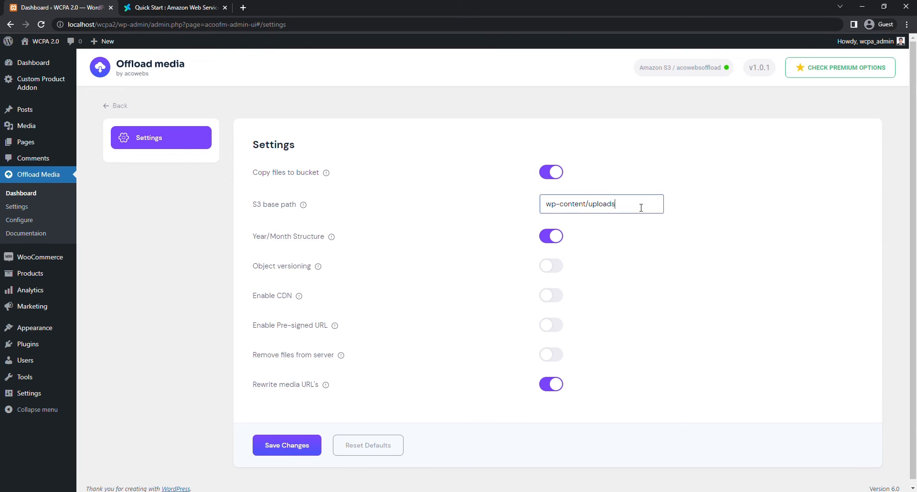
left_click_drag(641, 207, 592, 209)
- Try disabling Year/Month Structure and enabling Object versioning, restoring each option to its original state
left_click(553, 236)
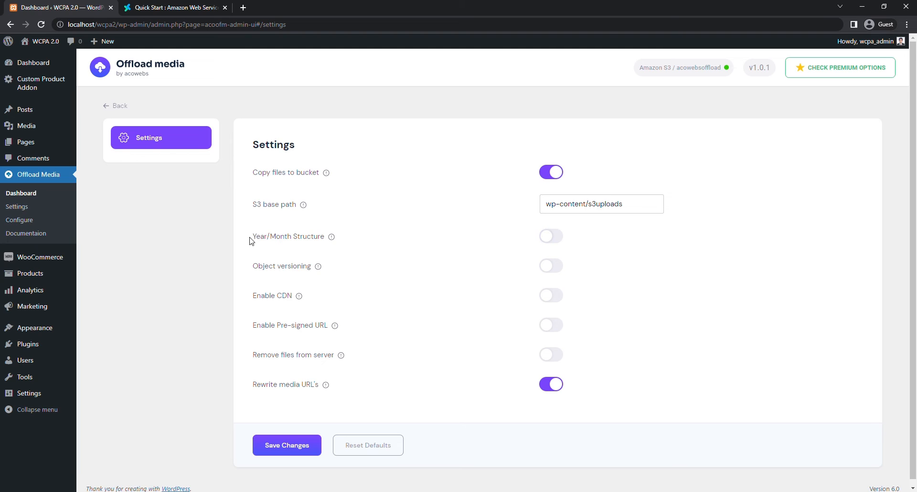
left_click(554, 236)
mouse_move(336, 238)
left_click(539, 266)
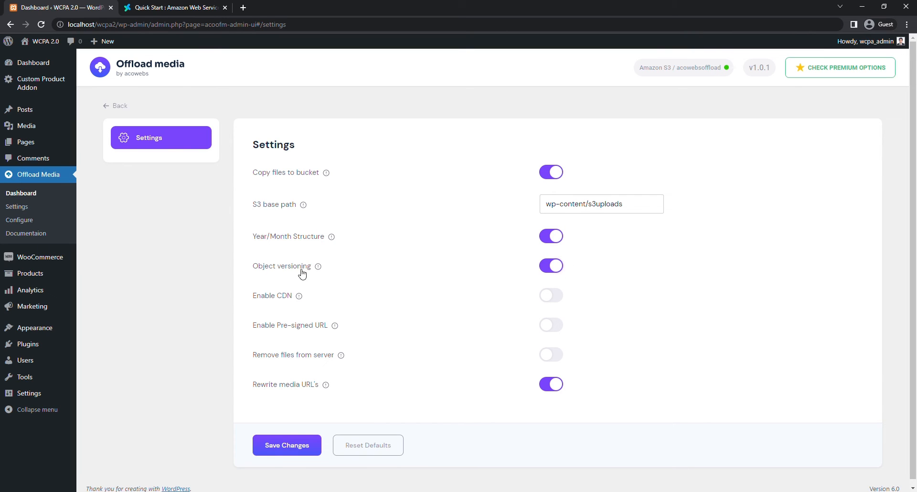
left_click(549, 266)
- Try the Enable CDN option to bring up its CDN URL field, and turn it off again
left_click(554, 296)
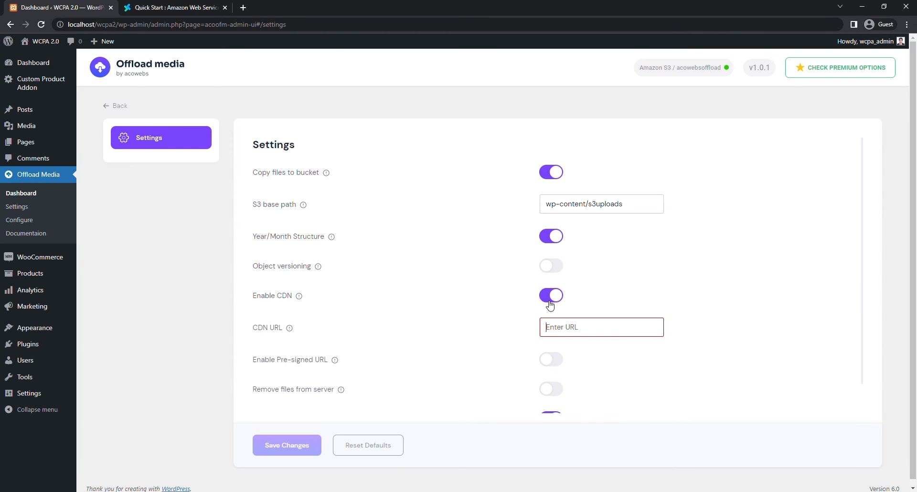
left_click(563, 327)
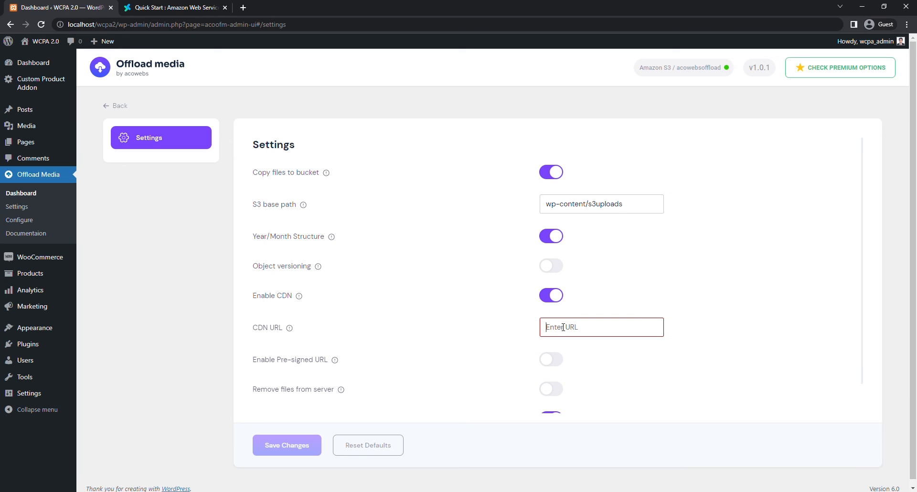
left_click(552, 295)
- Try enabling pre-signed URLs with an expiry of 20 minutes, and turn the option off again
mouse_move(338, 329)
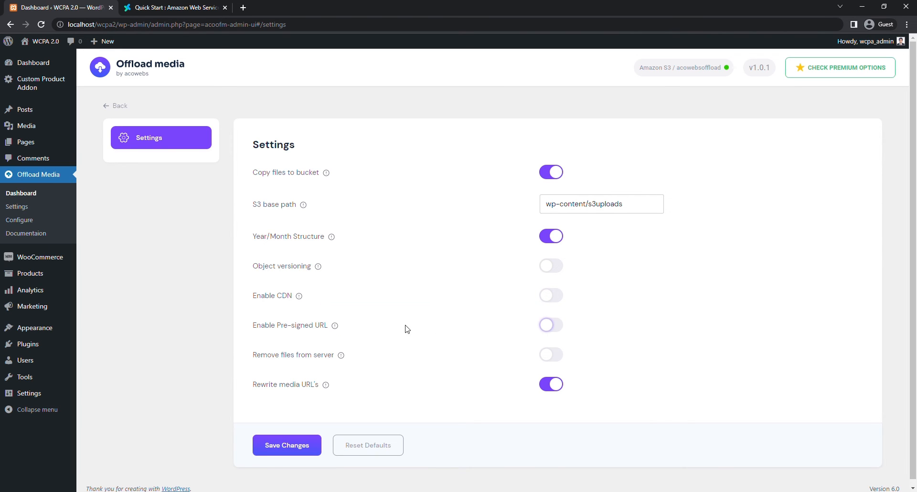
left_click(546, 326)
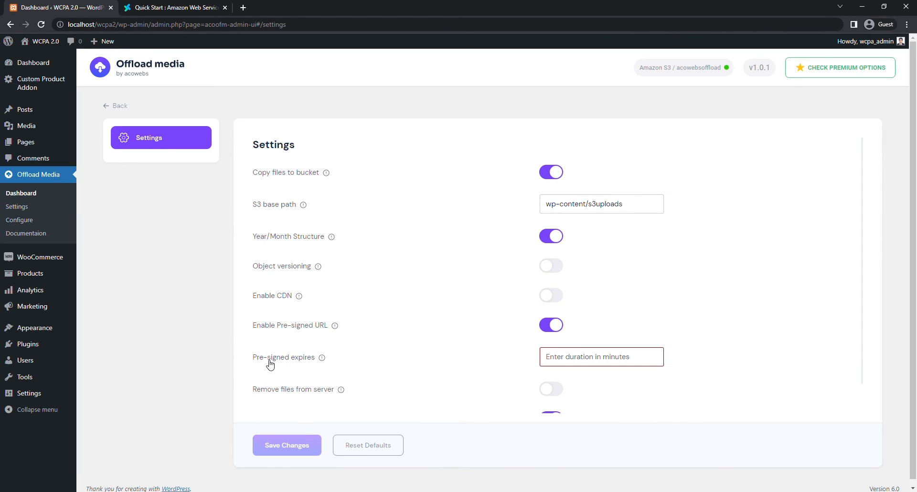
mouse_move(323, 359)
type("20")
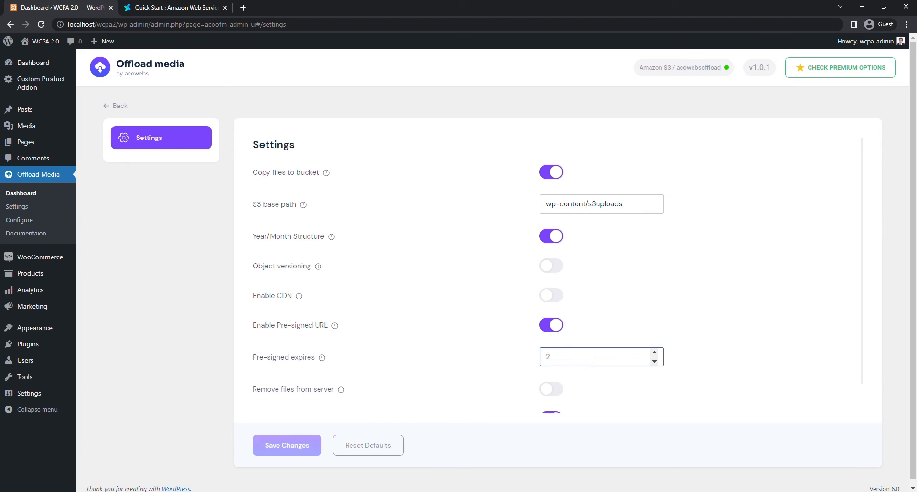
left_click(588, 314)
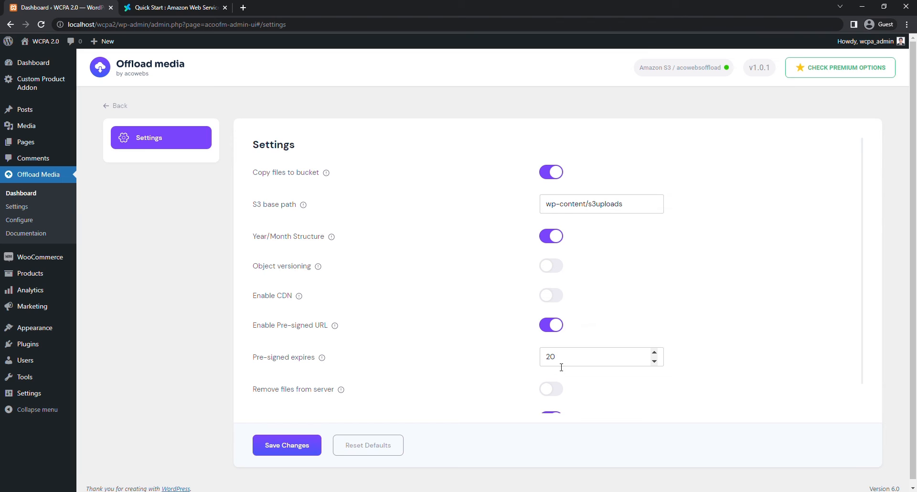
left_click(554, 330)
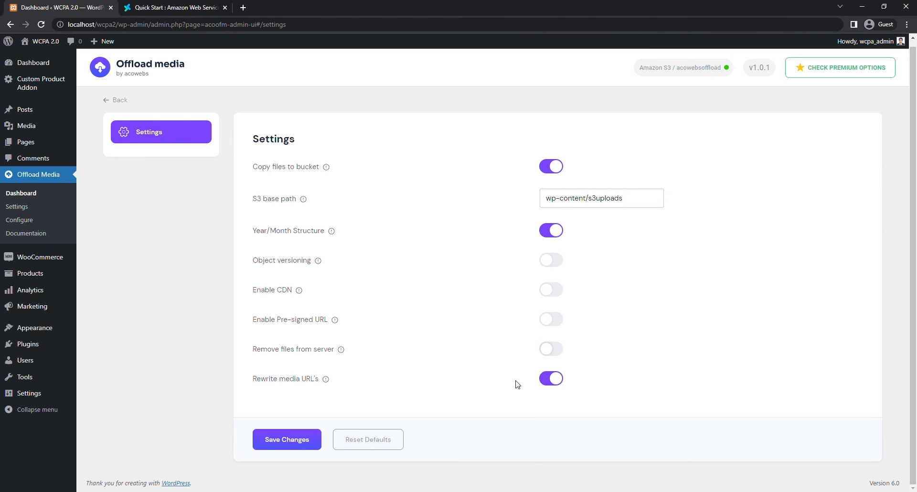
- Try enabling Remove files from server with its warning accepted, and turn the option off again
left_click(558, 353)
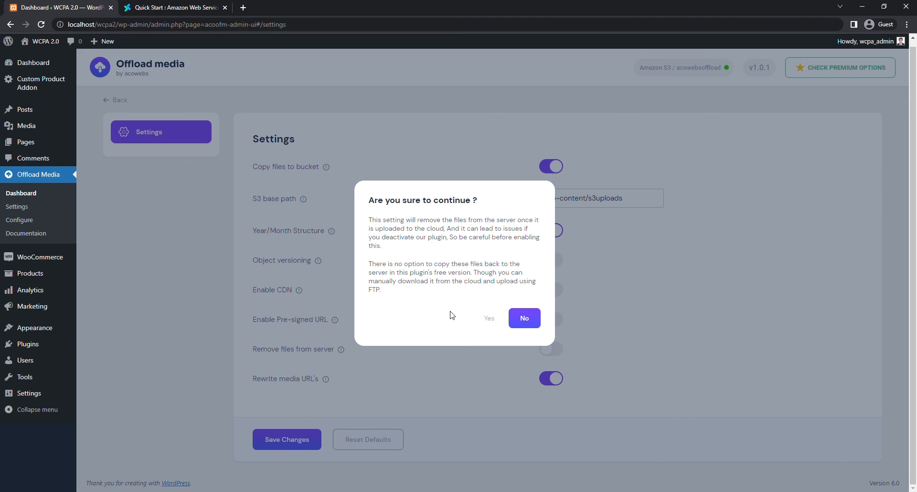
left_click(487, 318)
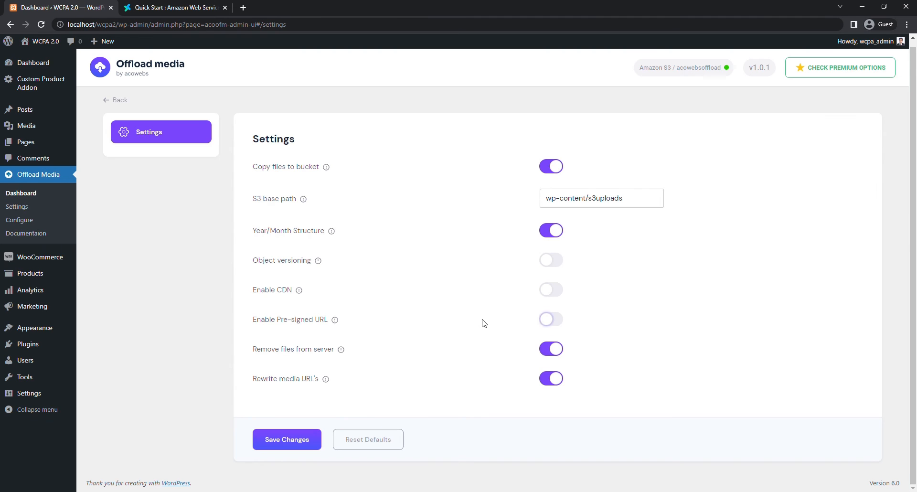
left_click(558, 349)
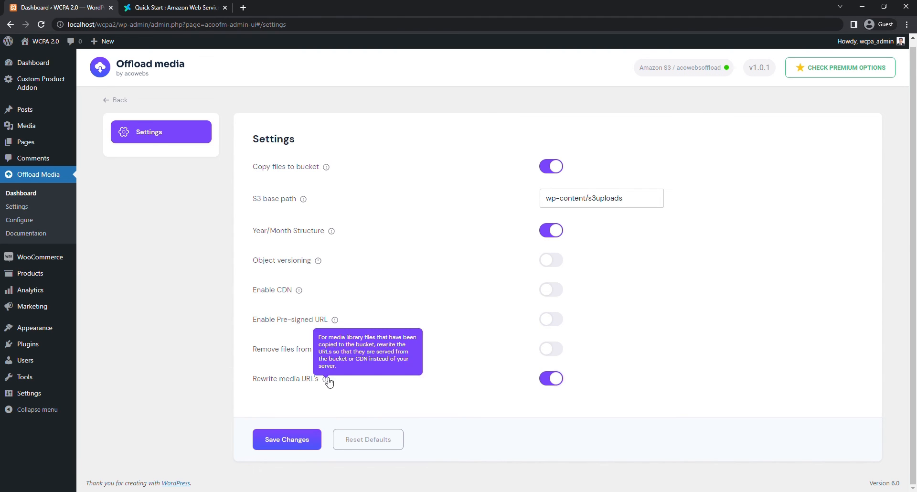
- Save the changed Offload Media settings
left_click(306, 442)
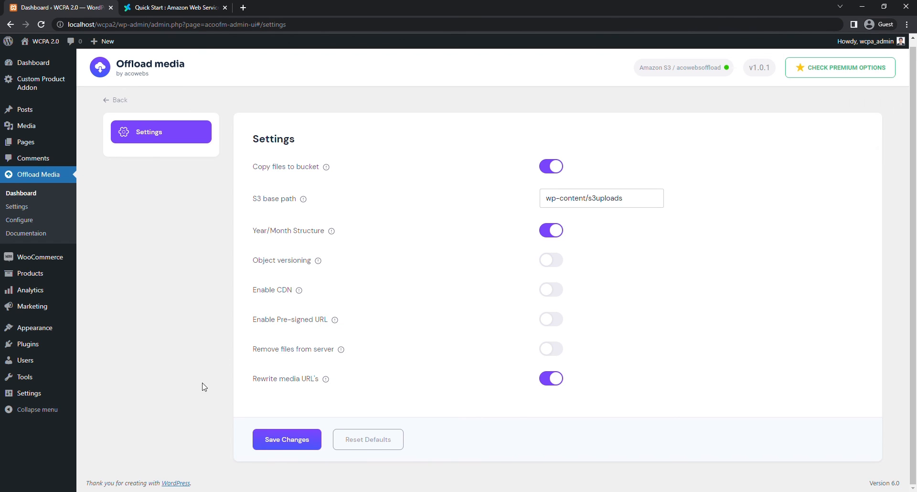
- Open the media library in a separate tab and examine the file URL in the attachment details of image.jpg
middle_click(31, 132)
left_click(146, 5)
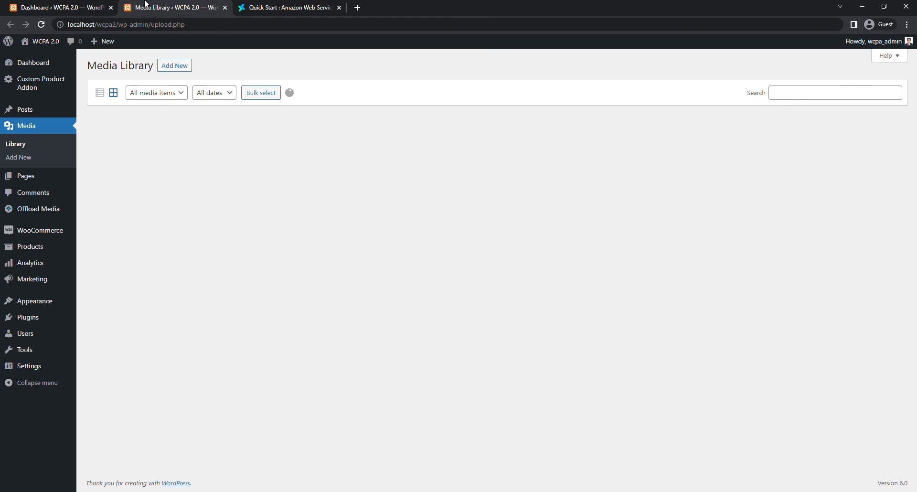
left_click(137, 176)
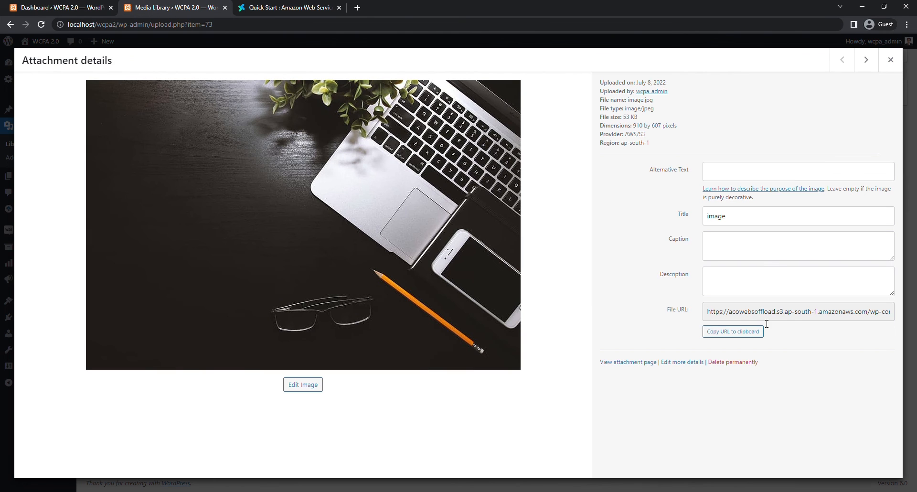
left_click_drag(761, 313, 707, 323)
left_click(854, 322)
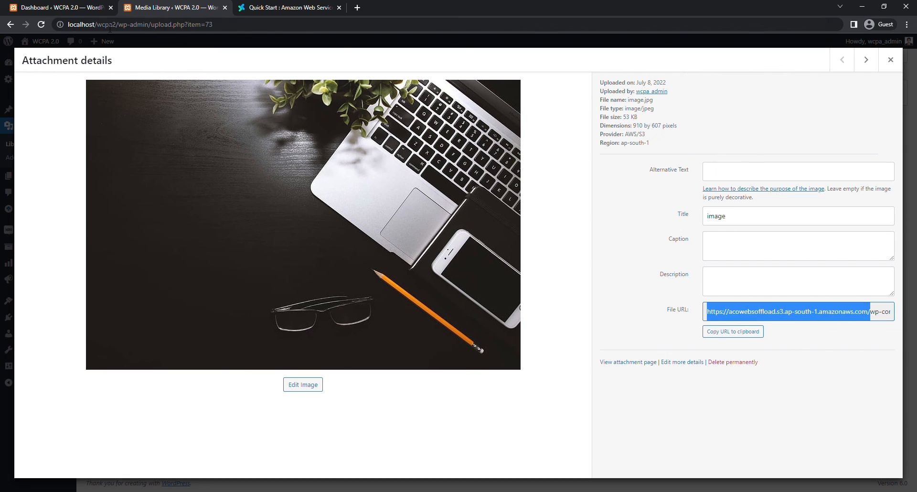
- Disable Rewrite media URL's in the Offload Media settings and save the changes
left_click(71, 8)
left_click(559, 379)
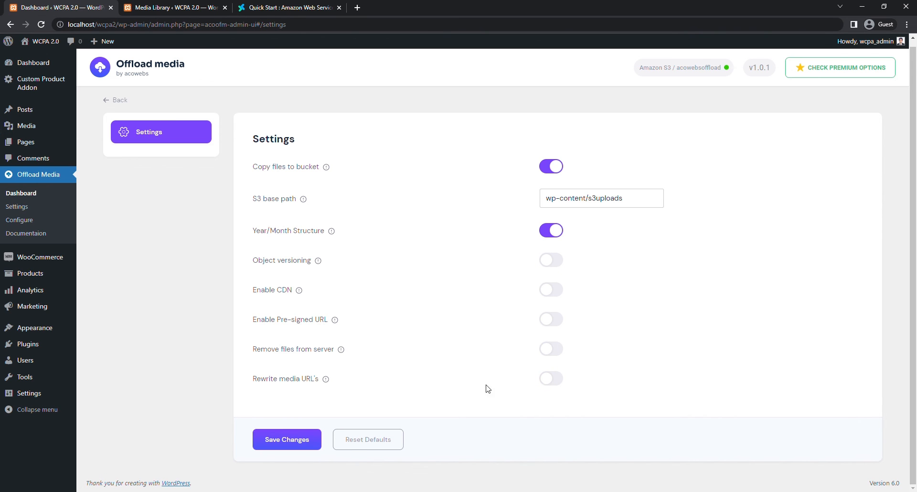
left_click(300, 440)
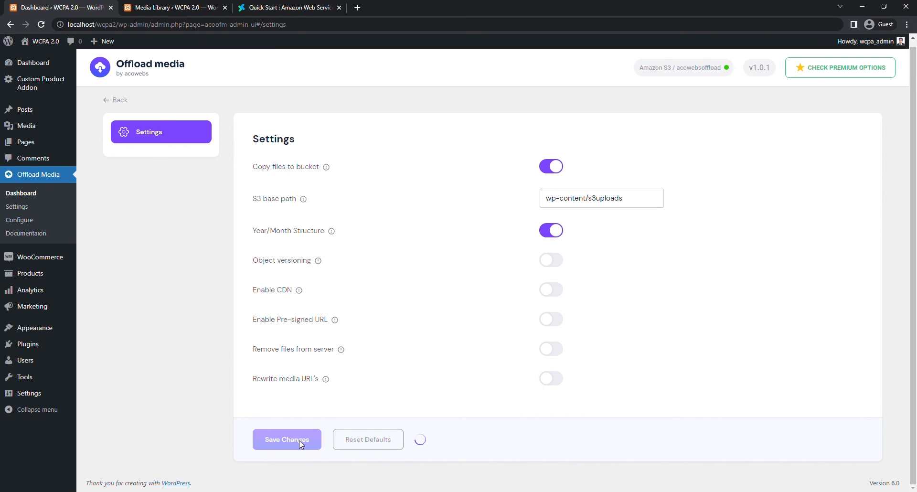
- Reload the attachment details of image.jpg, examine its file URL, and return to the Offload Media settings
left_click(175, 7)
left_click(43, 25)
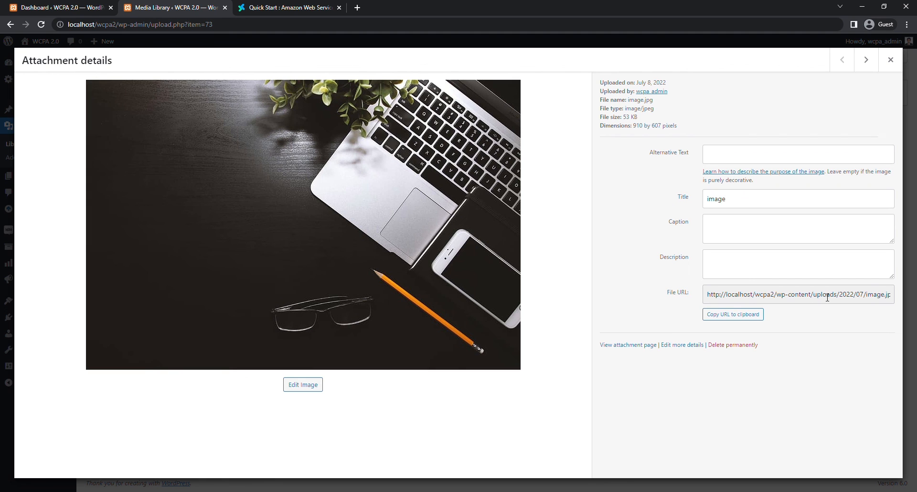
left_click_drag(827, 297, 694, 295)
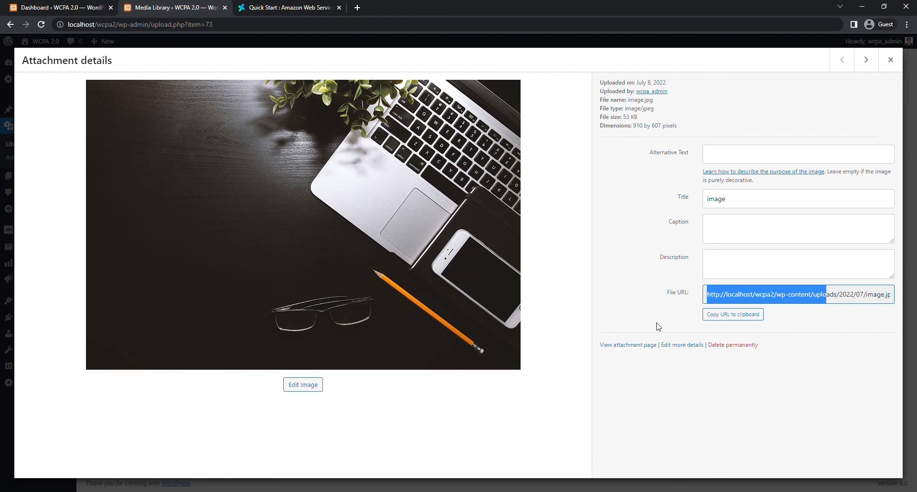
left_click(655, 307)
left_click(78, 5)
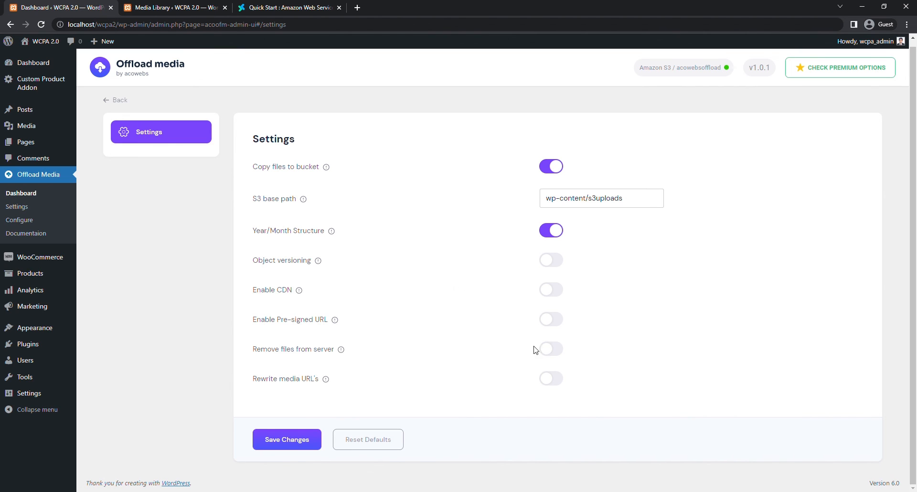
- Enable Rewrite media URL's in the Offload Media settings and save the changes, and reset all settings to their defaults
left_click(558, 377)
left_click(295, 435)
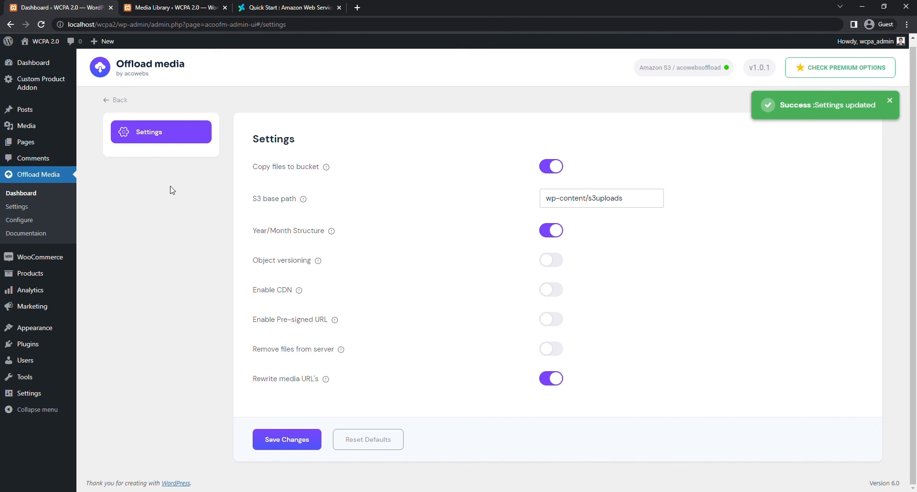
left_click(351, 432)
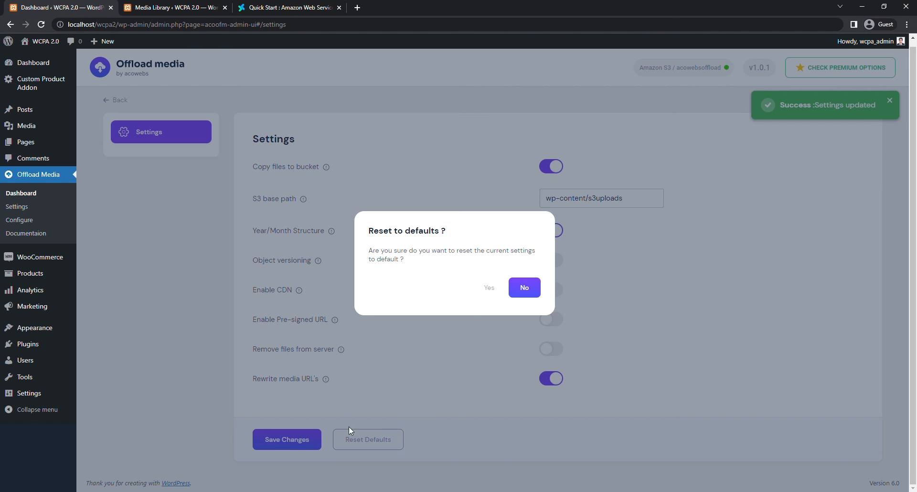
left_click(489, 287)
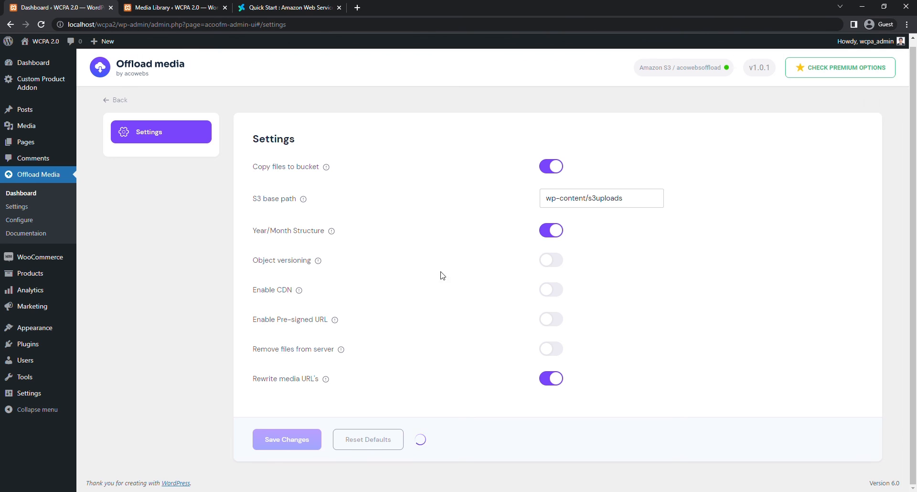
- Return to the Offload Media dashboard, open the plugin's documentation, and examine the Getting Started articles
left_click(107, 99)
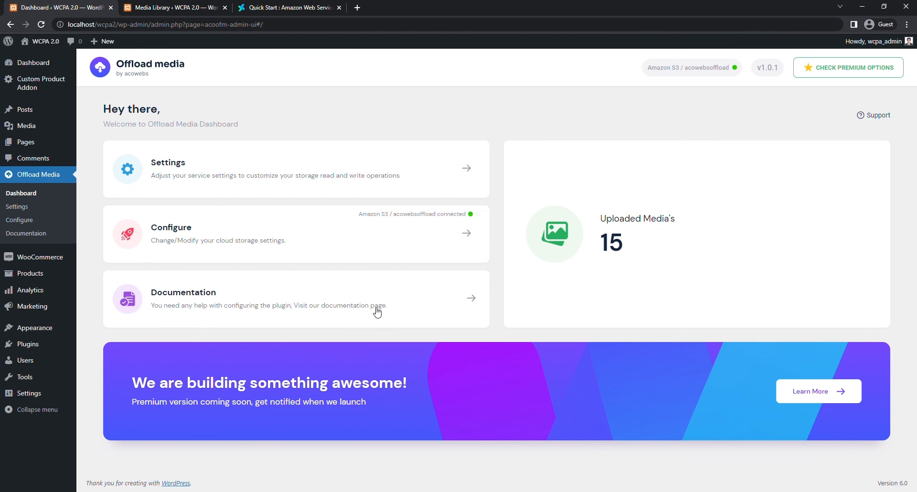
left_click(465, 301)
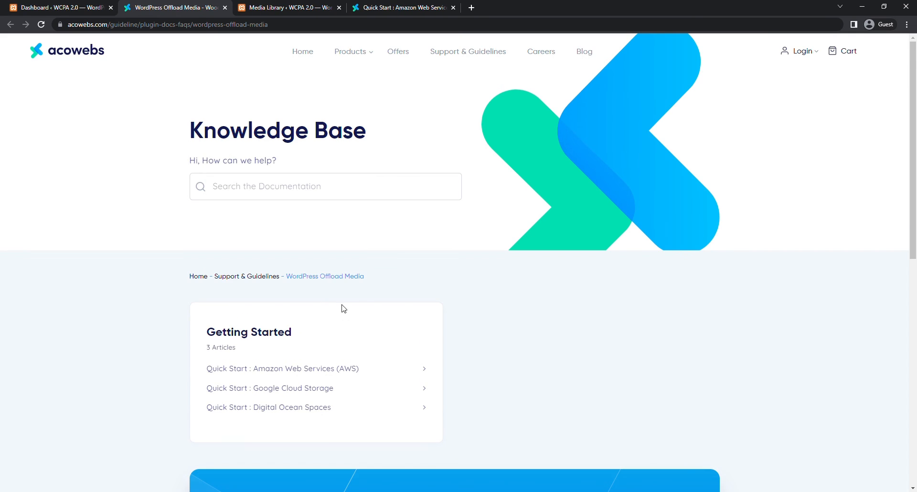
scroll(325, 317, "down", 1)
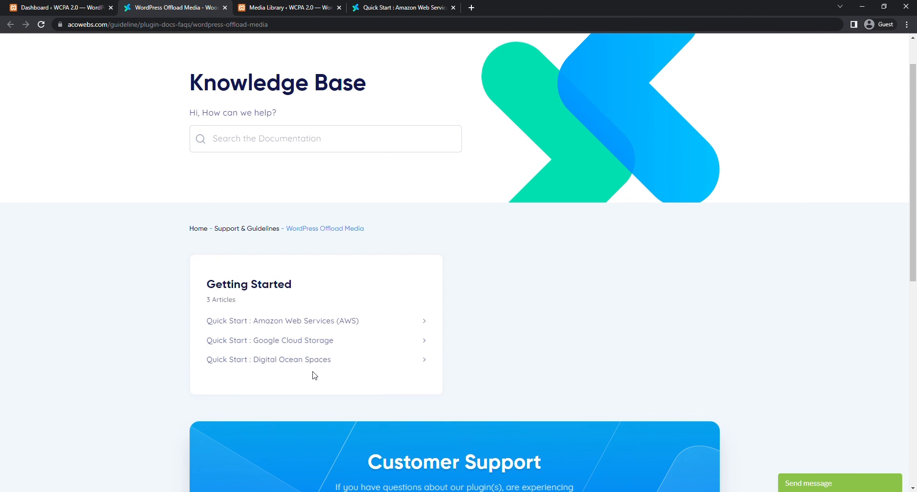
- Go back to the Offload Media dashboard and examine the count of uploaded media
left_click(50, 7)
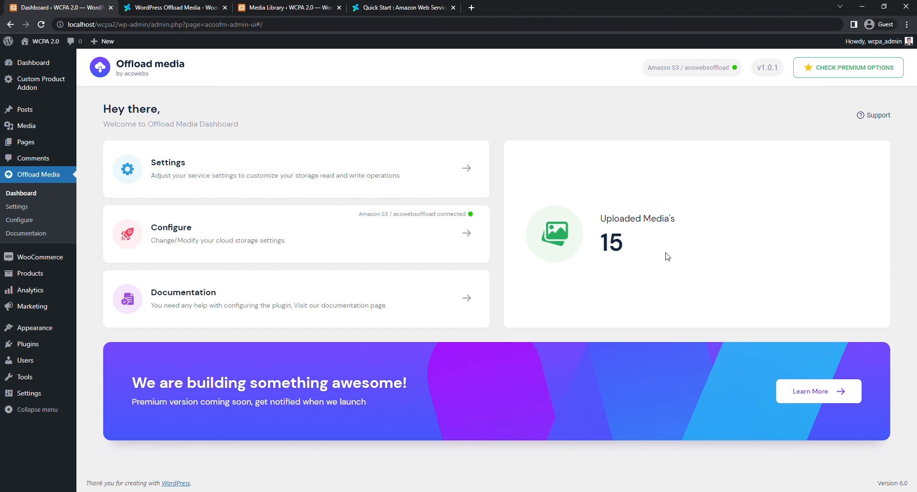
double_click(607, 247)
left_click(641, 256)
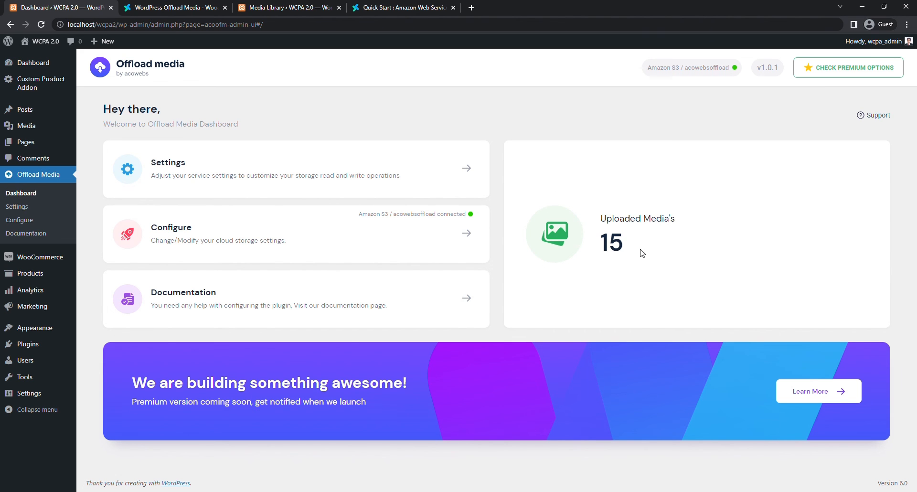